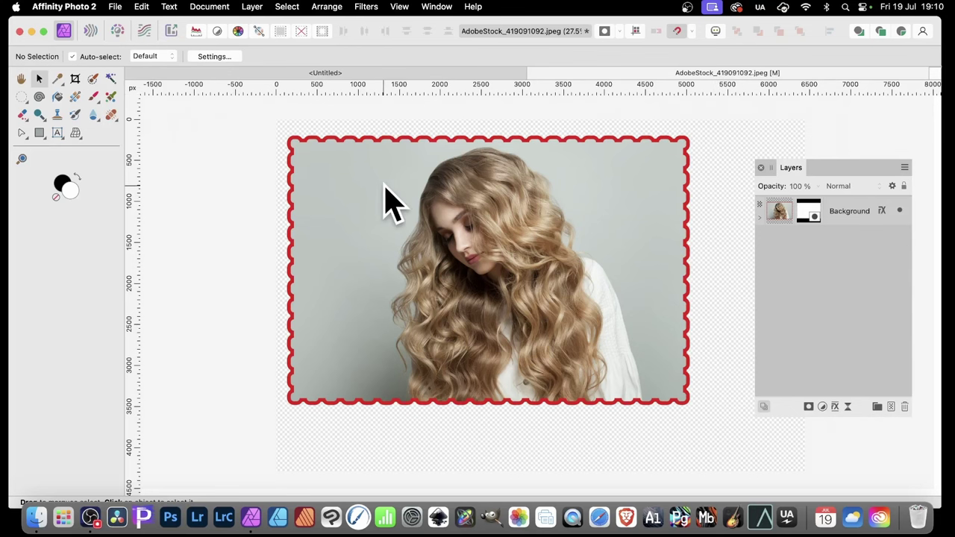
- Undo the red wavy border and its mask with Cmd+Z
{"action": "key", "text": "super+z"}
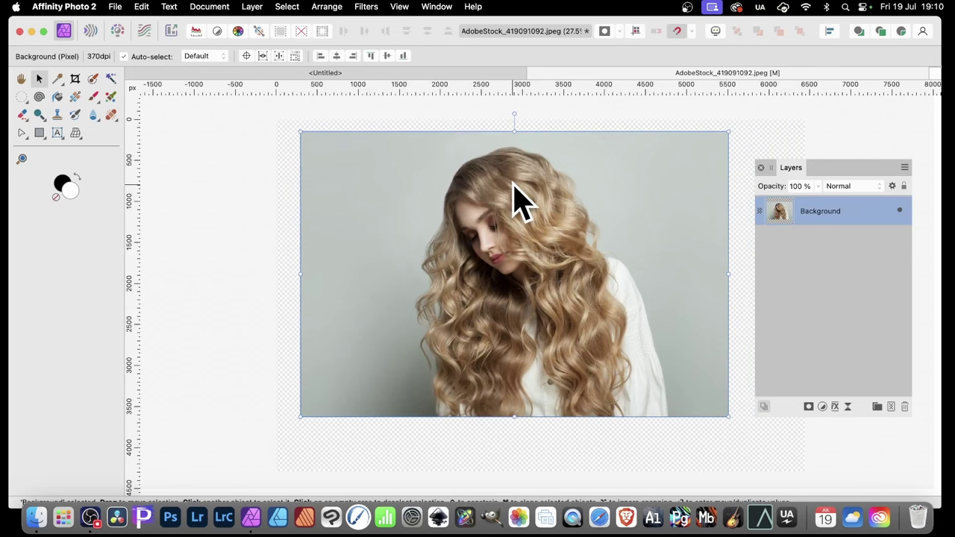
- Draw a rectangle covering the whole photo with the Rectangle Tool
{"action": "left_click", "coordinate": [40, 134]}
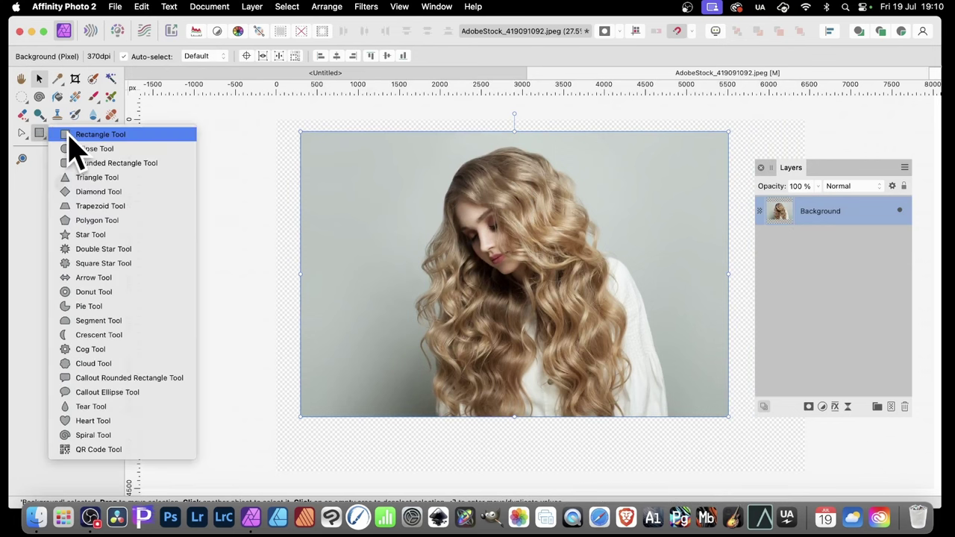
{"action": "left_click", "coordinate": [89, 134]}
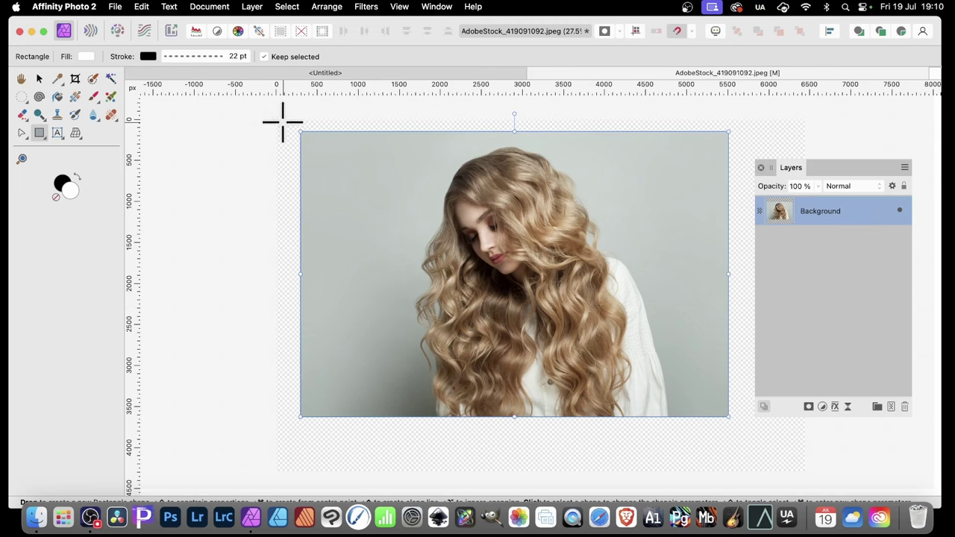
{"action": "mouse_move", "coordinate": [292, 125]}
{"action": "left_mouse_down"}
{"action": "mouse_move", "coordinate": [396, 224]}
{"action": "mouse_move", "coordinate": [750, 430]}
{"action": "mouse_move", "coordinate": [728, 423]}
{"action": "left_mouse_up"}
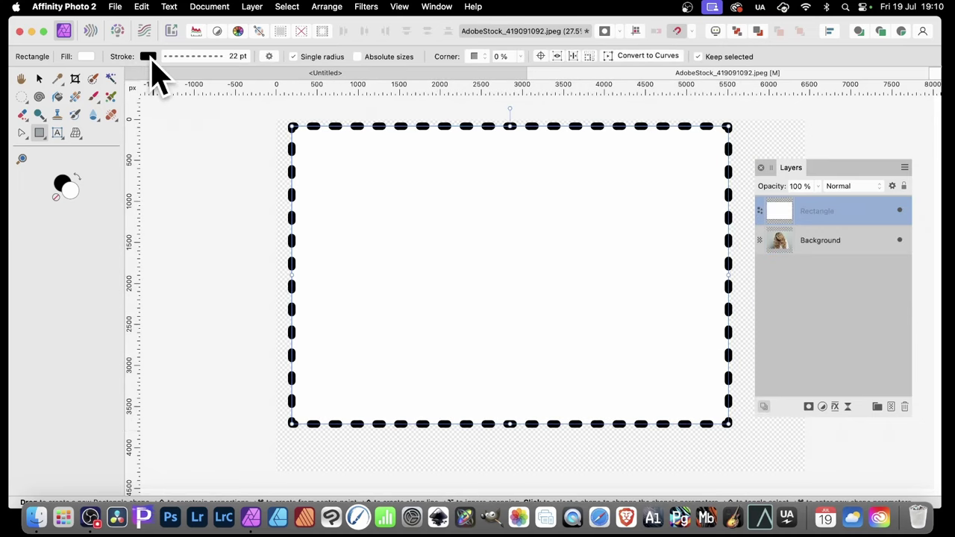
- Give the rectangle a 33 pt black dashed stroke with round caps and dash length 1.9
{"action": "left_click", "coordinate": [209, 56]}
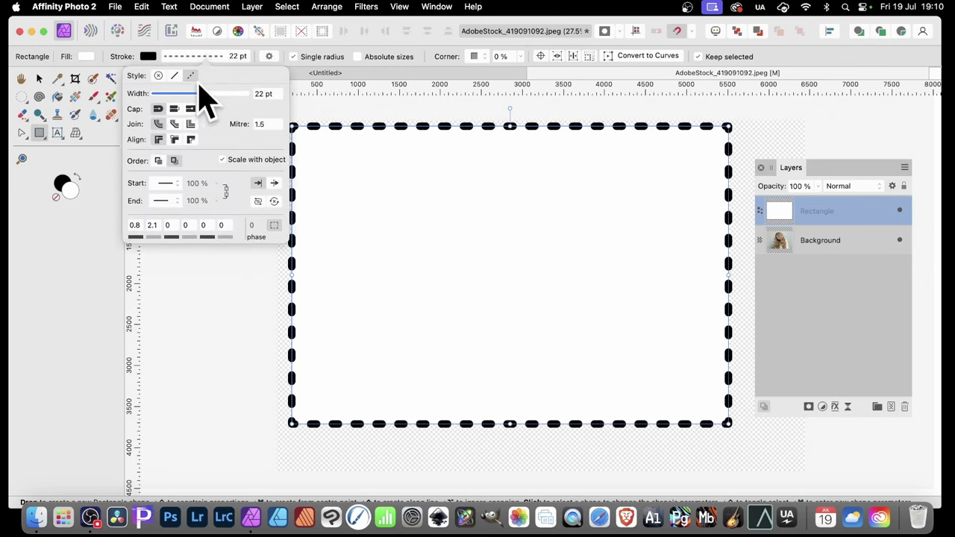
{"action": "left_click", "coordinate": [174, 76]}
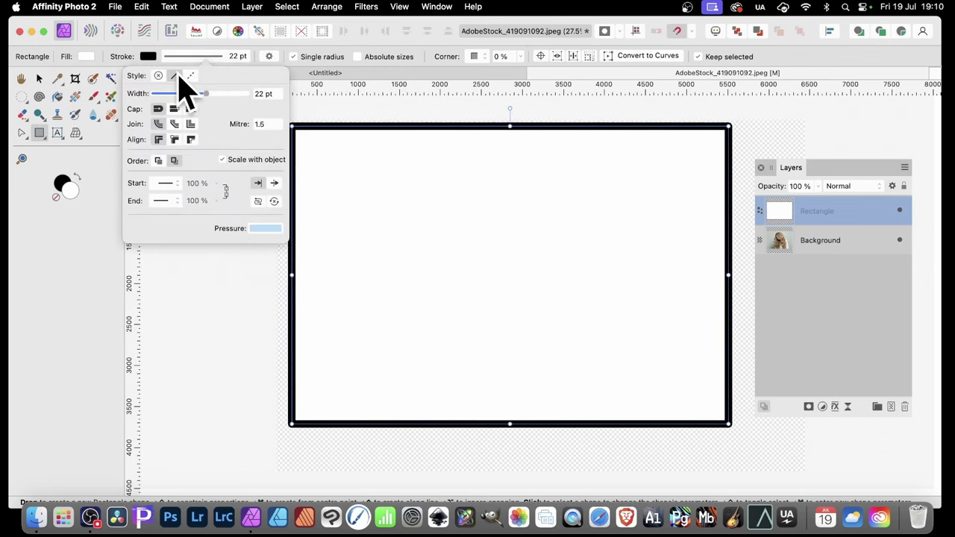
{"action": "left_click", "coordinate": [192, 77]}
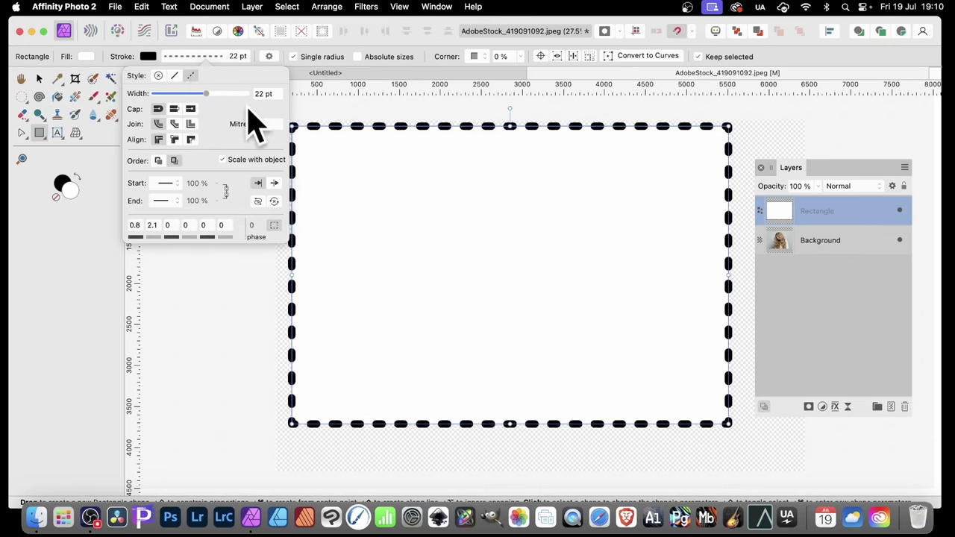
{"action": "left_click_drag", "start_coordinate": [213, 96], "coordinate": [224, 88]}
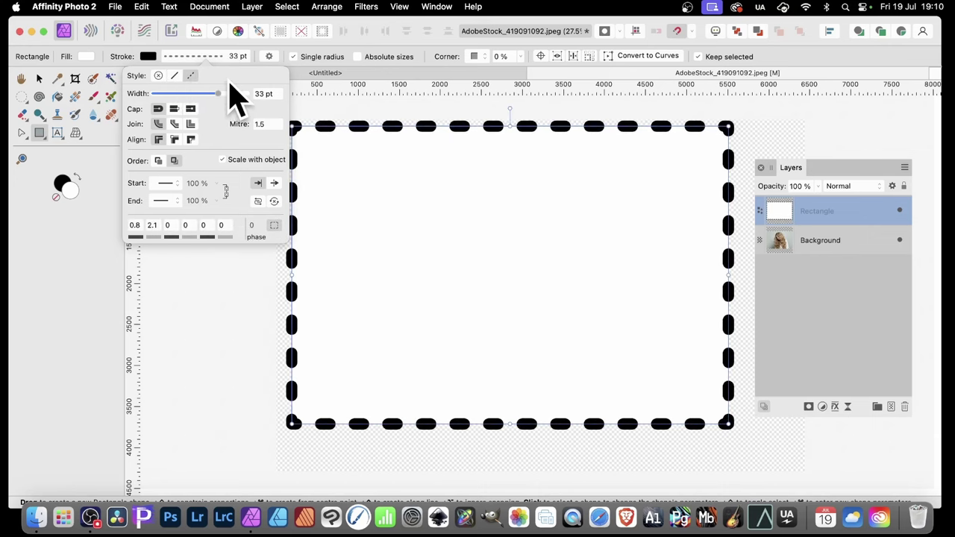
{"action": "left_click", "coordinate": [170, 110]}
{"action": "left_click", "coordinate": [159, 109]}
{"action": "left_click_drag", "start_coordinate": [136, 241], "coordinate": [161, 252]}
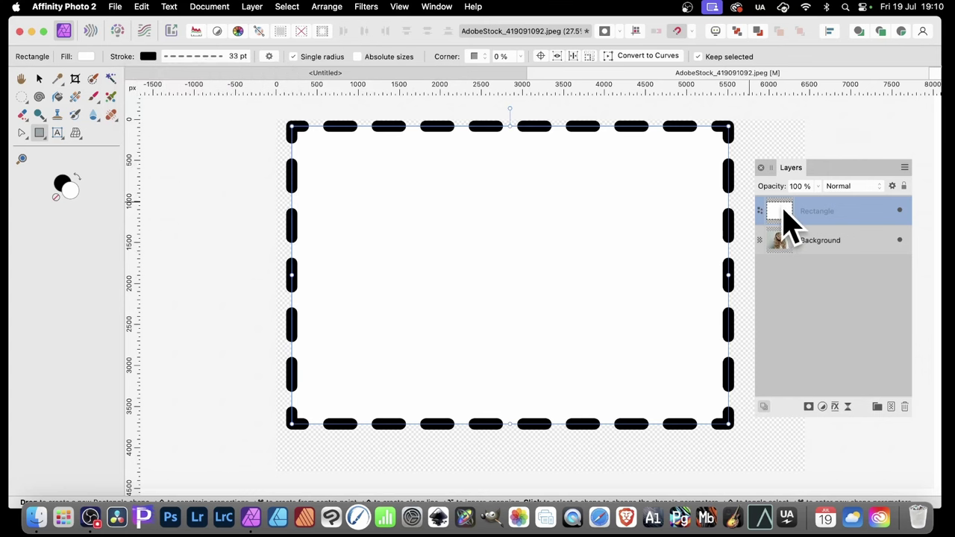
- Nest the Rectangle inside the Background layer as a mask and shrink the masked photo from its corners
{"action": "left_click_drag", "start_coordinate": [783, 207], "coordinate": [799, 234]}
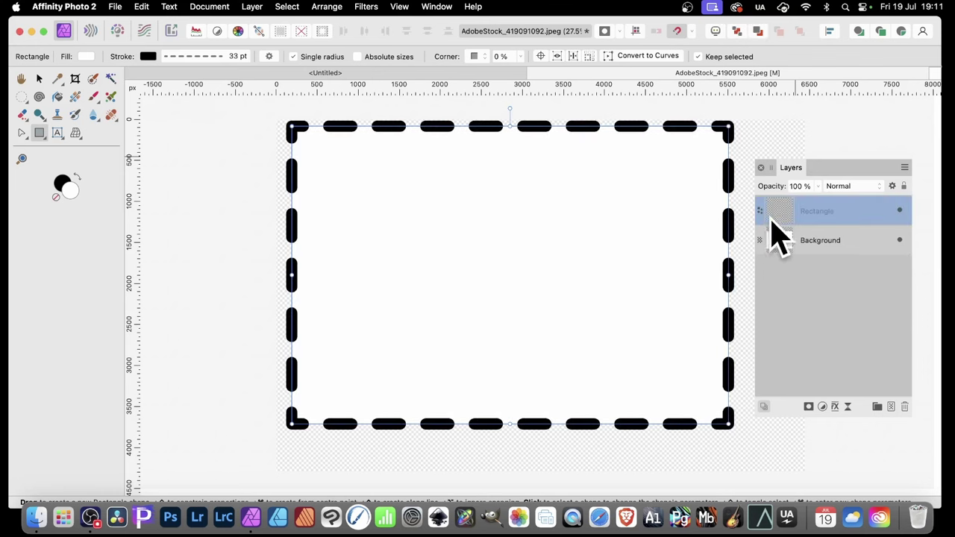
{"action": "left_click_drag", "start_coordinate": [786, 213], "coordinate": [781, 234]}
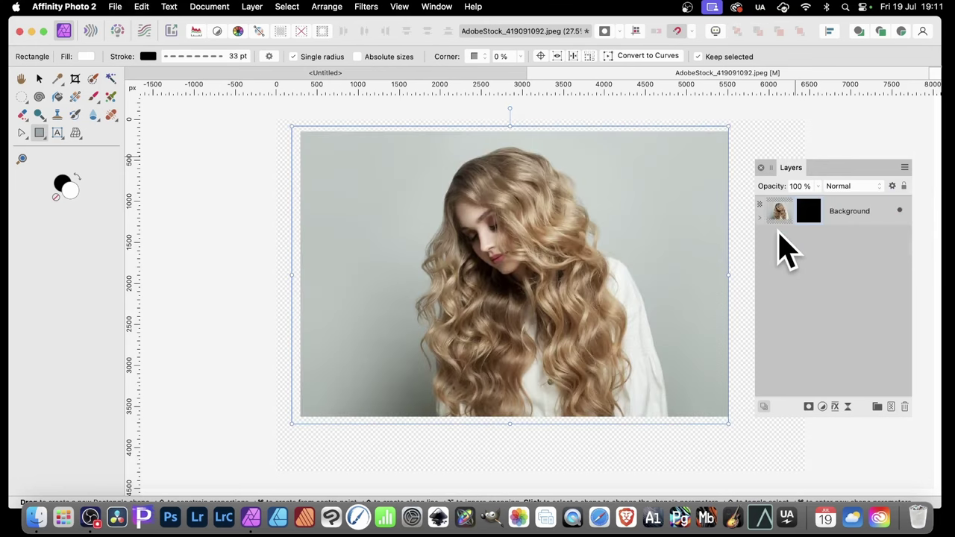
{"action": "left_click", "coordinate": [39, 78]}
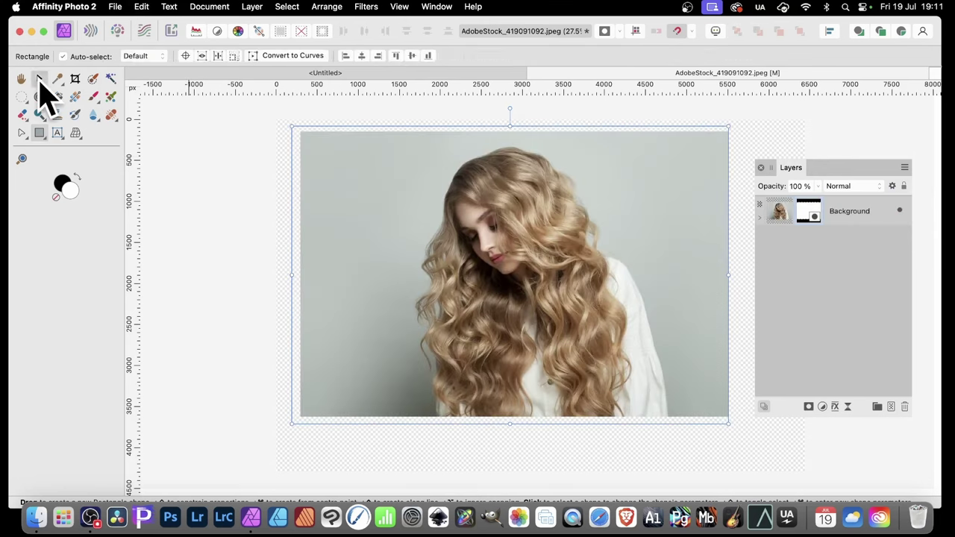
{"action": "left_click_drag", "start_coordinate": [291, 127], "coordinate": [347, 165]}
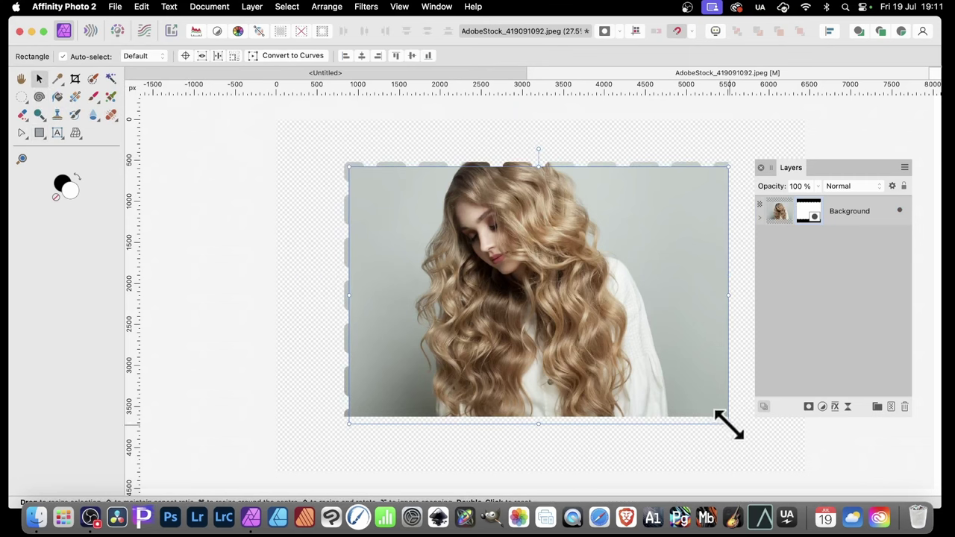
{"action": "left_click_drag", "start_coordinate": [729, 423], "coordinate": [698, 396]}
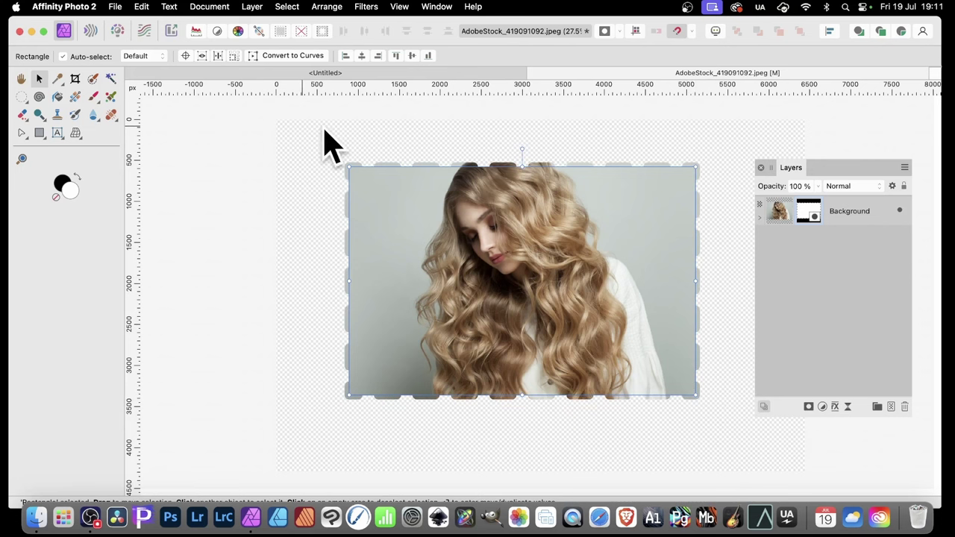
- Reposition the nested rectangle mask over the photo and resize it from the top-left corner
{"action": "left_click", "coordinate": [762, 218]}
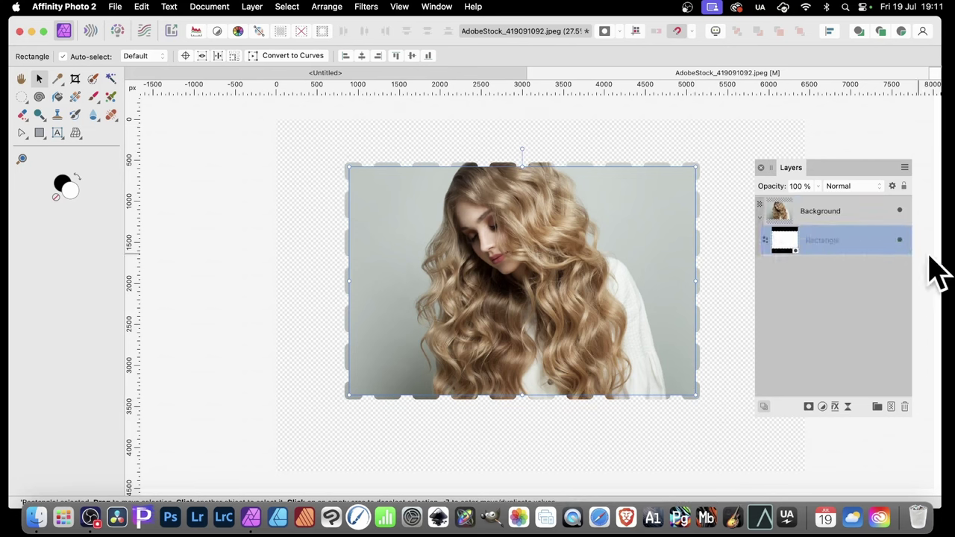
{"action": "mouse_move", "coordinate": [440, 245]}
{"action": "left_mouse_down"}
{"action": "mouse_move", "coordinate": [425, 226]}
{"action": "mouse_move", "coordinate": [473, 251]}
{"action": "mouse_move", "coordinate": [433, 251]}
{"action": "left_mouse_up"}
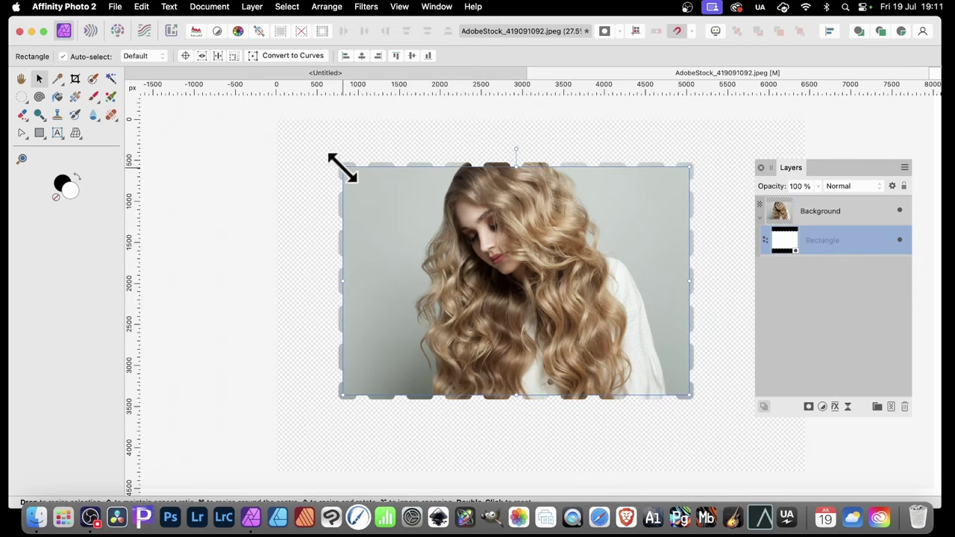
{"action": "mouse_move", "coordinate": [342, 166]}
{"action": "left_mouse_down"}
{"action": "mouse_move", "coordinate": [515, 240]}
{"action": "mouse_move", "coordinate": [525, 261]}
{"action": "mouse_move", "coordinate": [501, 234]}
{"action": "mouse_move", "coordinate": [425, 195]}
{"action": "mouse_move", "coordinate": [341, 179]}
{"action": "left_mouse_up"}
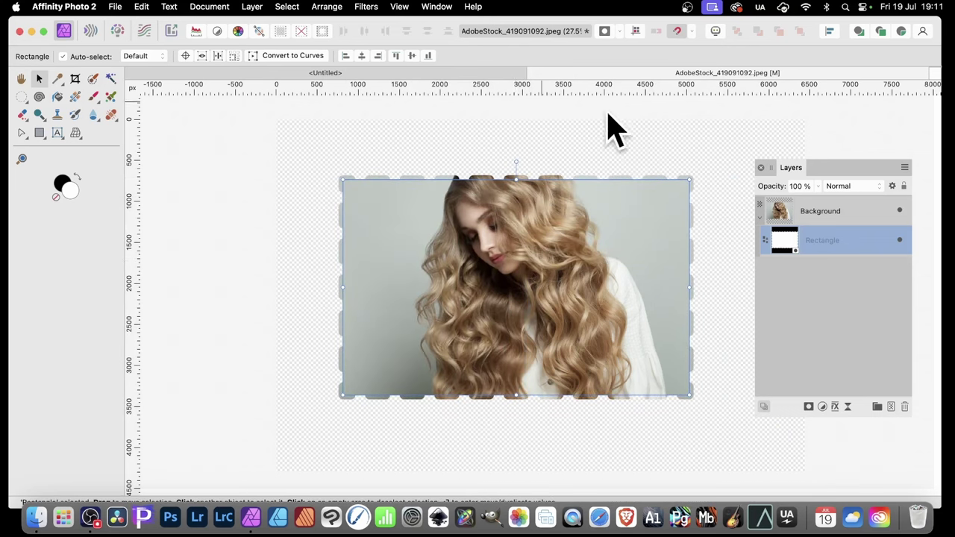
- Set the mask rectangle's dashed stroke to 55 pt width with the first dash raised to 3.1
{"action": "left_click", "coordinate": [42, 135]}
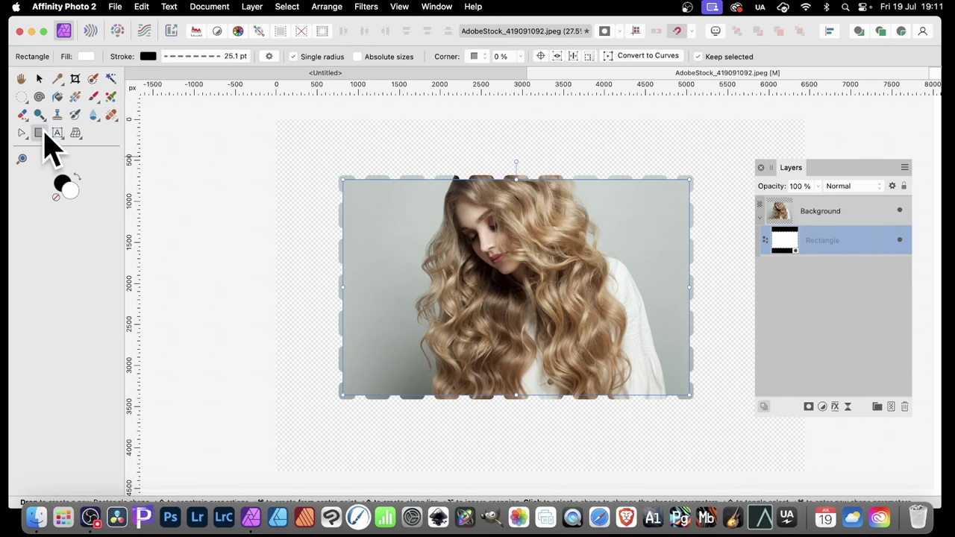
{"action": "left_click", "coordinate": [212, 58]}
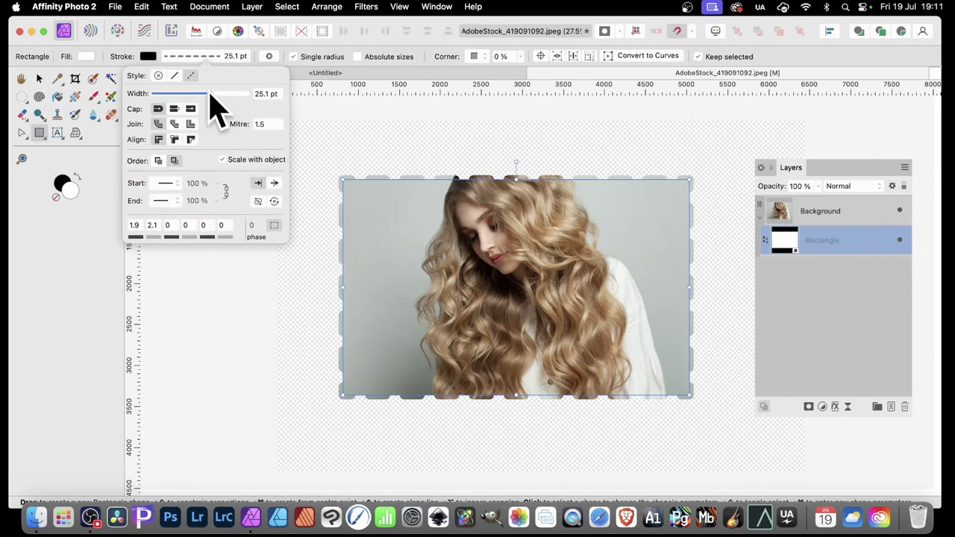
{"action": "left_click", "coordinate": [213, 94]}
{"action": "left_click_drag", "start_coordinate": [215, 95], "coordinate": [238, 95]}
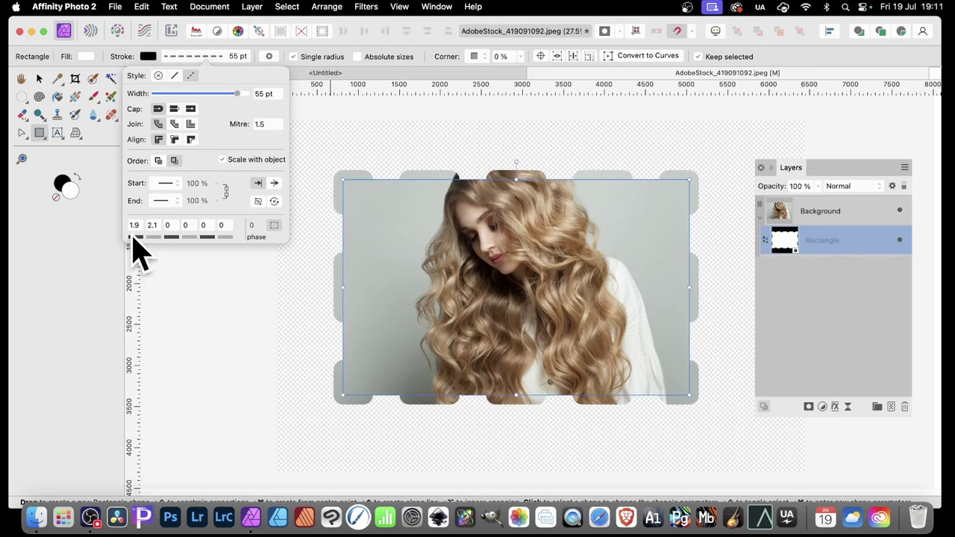
{"action": "left_click_drag", "start_coordinate": [132, 238], "coordinate": [153, 249]}
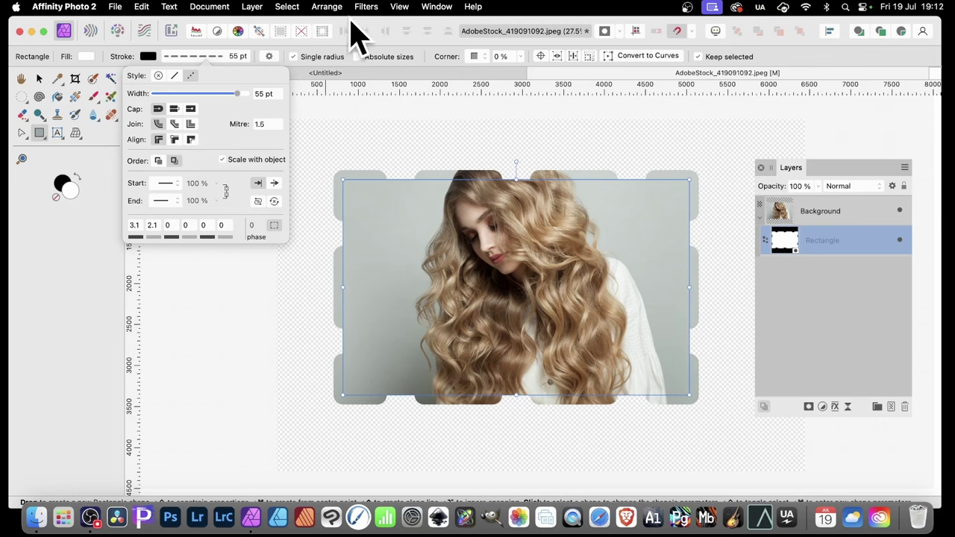
{"action": "left_click", "coordinate": [832, 212]}
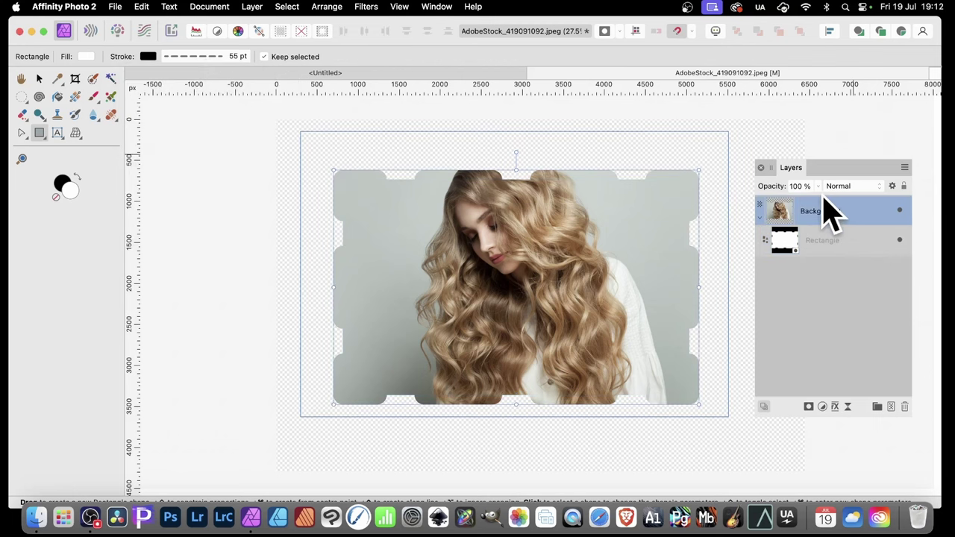
- Add an Outline layer effect to the photo: Normal blend, aligned outside, 17.3 px thick
{"action": "left_click", "coordinate": [834, 408]}
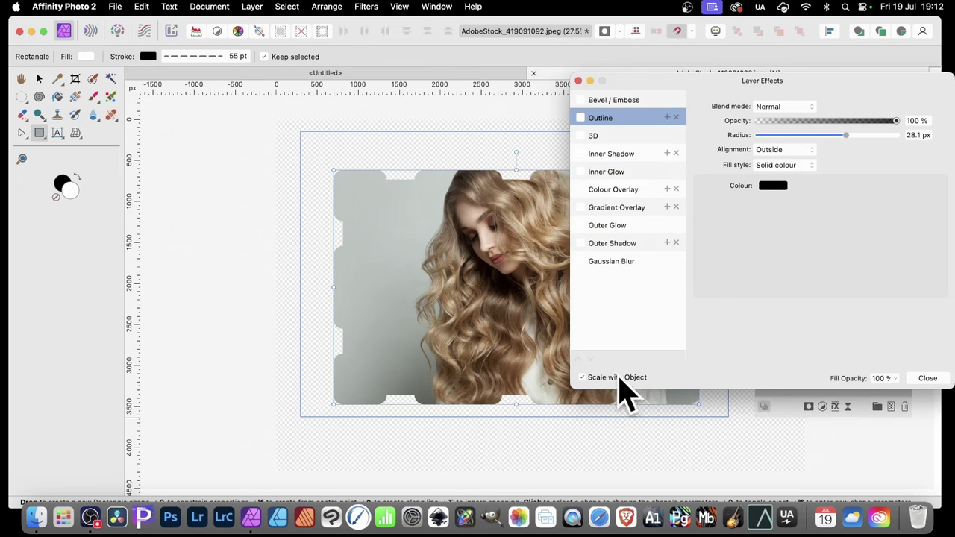
{"action": "left_click", "coordinate": [580, 118]}
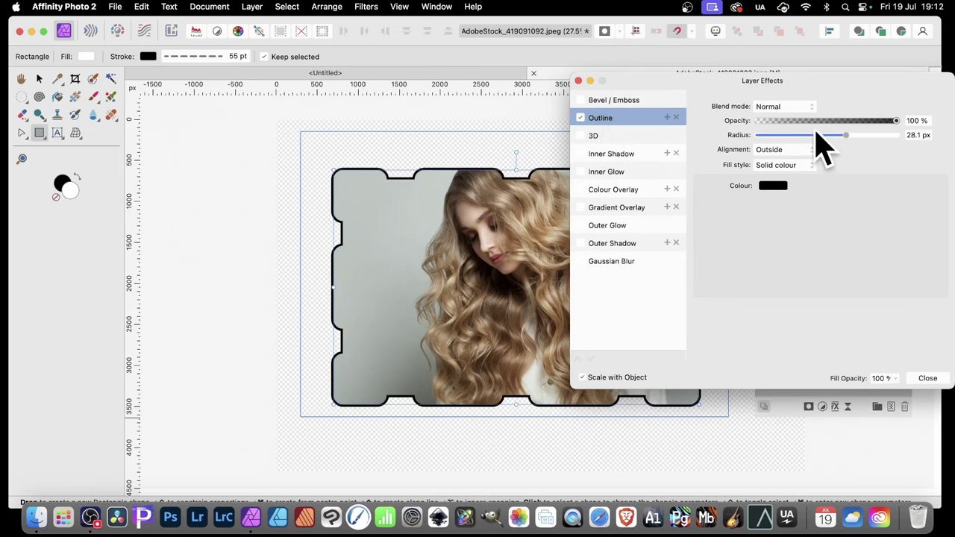
{"action": "left_click", "coordinate": [773, 108]}
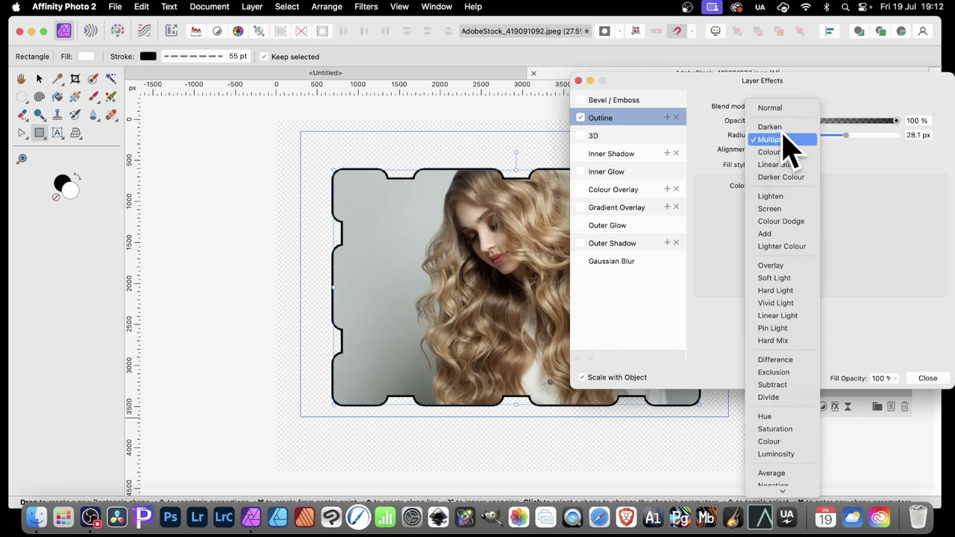
{"action": "left_click", "coordinate": [782, 112]}
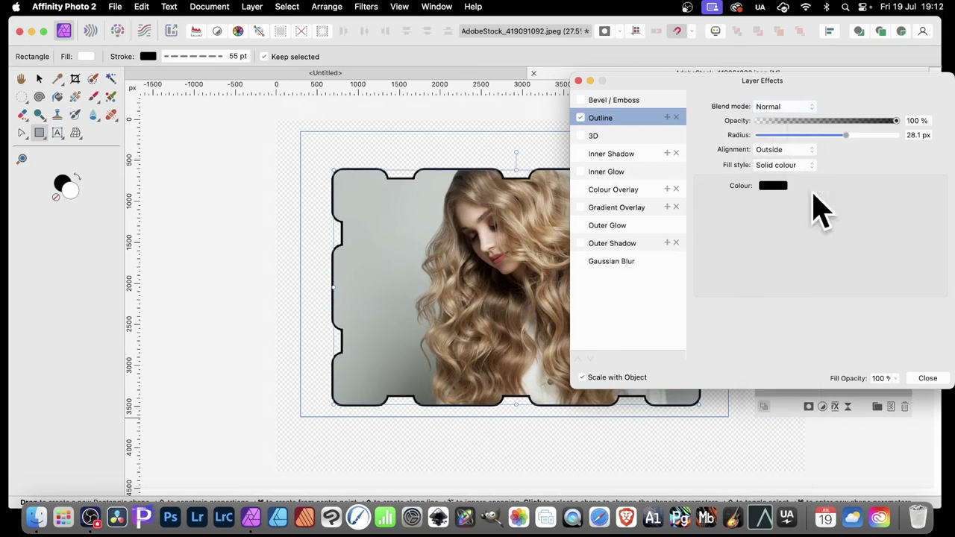
{"action": "left_click", "coordinate": [782, 151]}
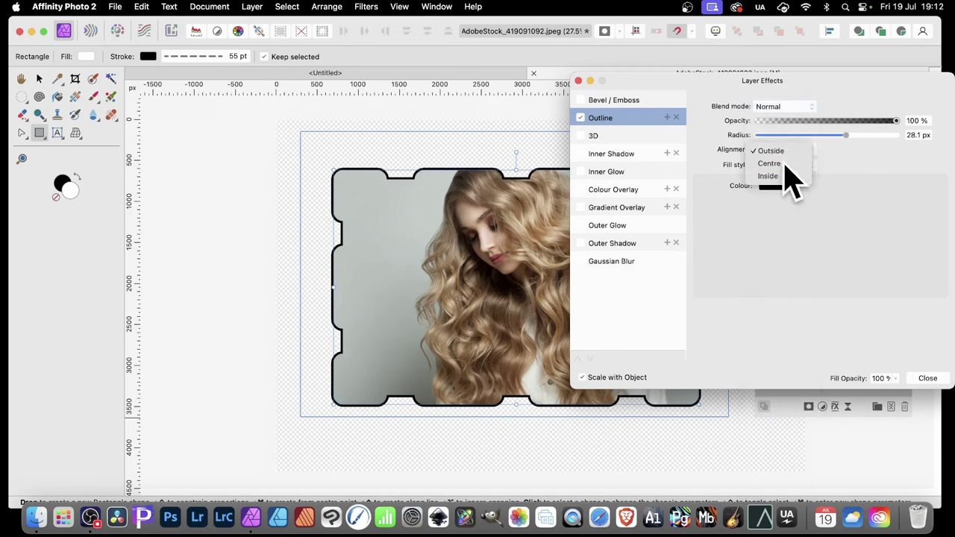
{"action": "left_click", "coordinate": [784, 164]}
{"action": "left_click", "coordinate": [781, 149]}
{"action": "left_click", "coordinate": [785, 138]}
{"action": "mouse_move", "coordinate": [849, 141]}
{"action": "left_mouse_down"}
{"action": "mouse_move", "coordinate": [882, 142]}
{"action": "mouse_move", "coordinate": [841, 148]}
{"action": "mouse_move", "coordinate": [873, 150]}
{"action": "mouse_move", "coordinate": [802, 138]}
{"action": "mouse_move", "coordinate": [834, 140]}
{"action": "left_mouse_up"}
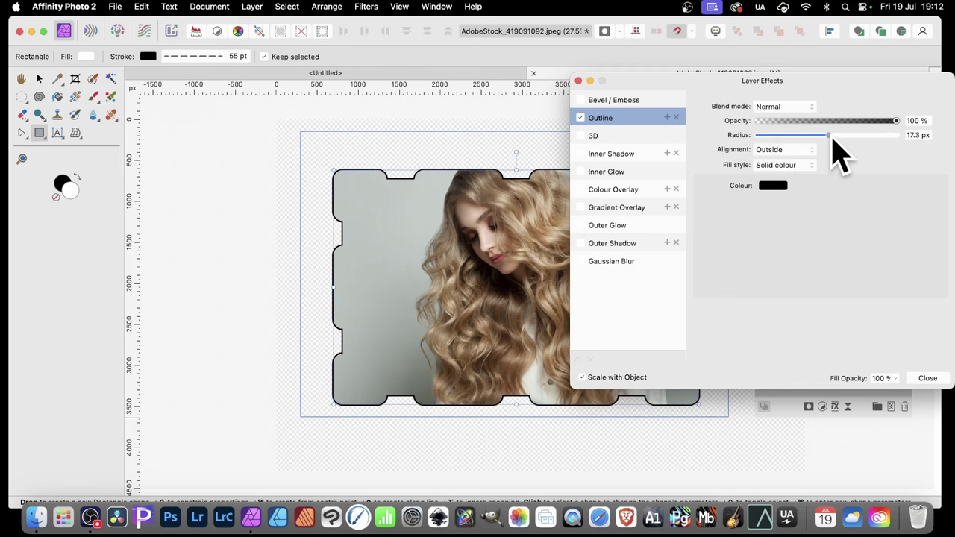
- Switch the outline's fill style from gradient to solid black colour
{"action": "left_click", "coordinate": [773, 166]}
{"action": "left_click", "coordinate": [781, 181]}
{"action": "left_click", "coordinate": [779, 168]}
{"action": "left_click", "coordinate": [780, 182]}
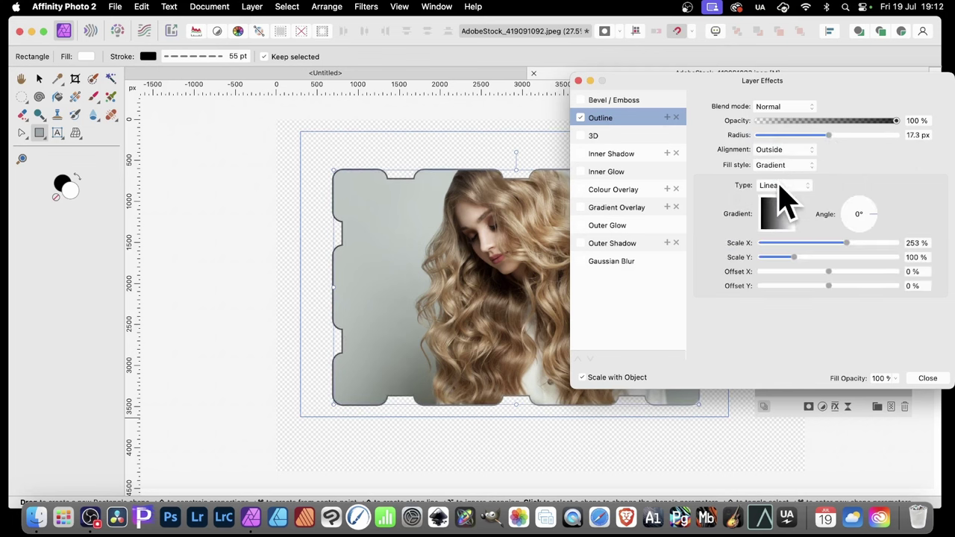
{"action": "left_click", "coordinate": [782, 164]}
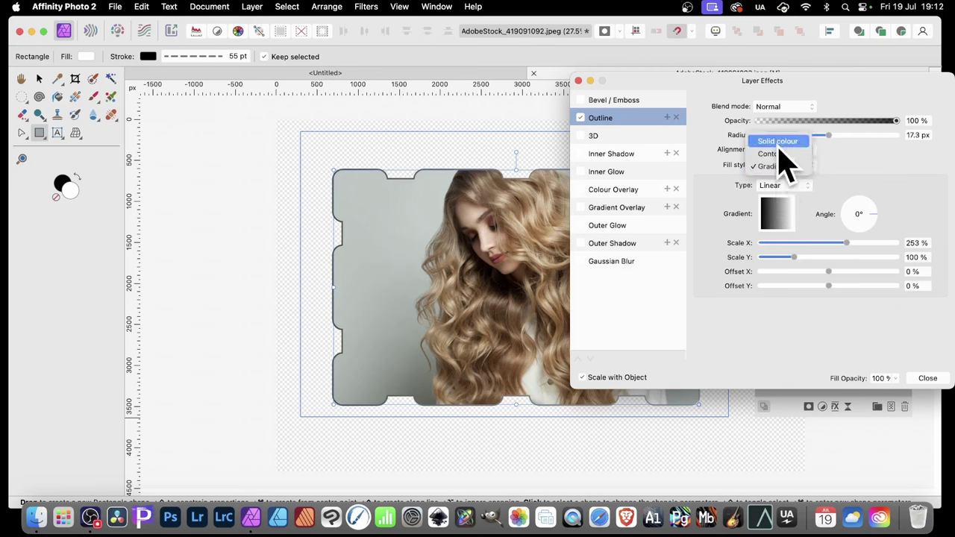
{"action": "left_click", "coordinate": [777, 142]}
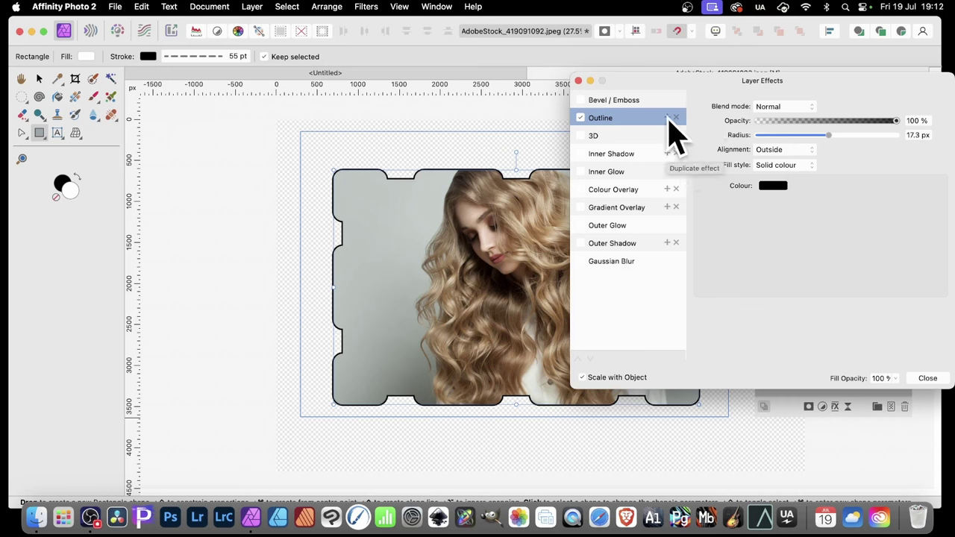
- Duplicate the Outline effect and make the effects scale with the object
{"action": "left_click", "coordinate": [667, 118]}
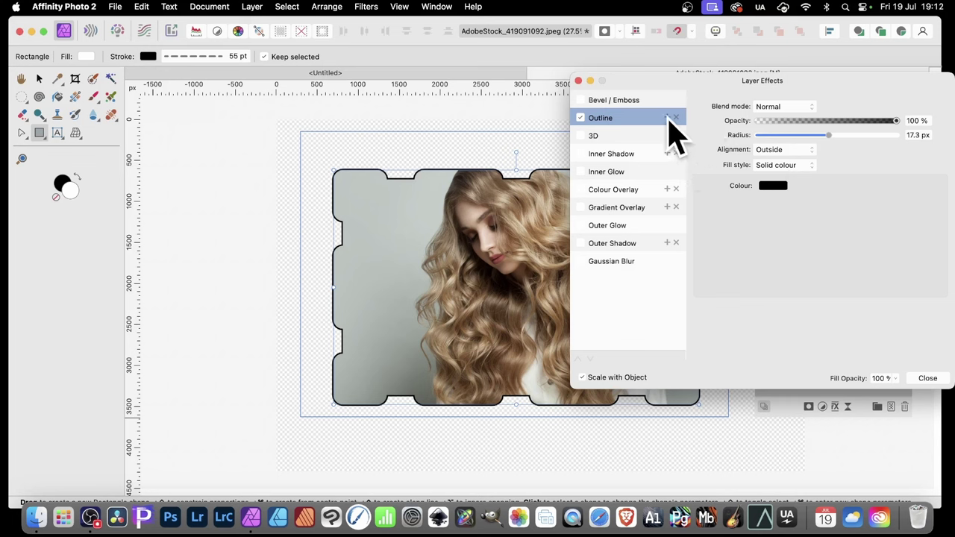
{"action": "left_click", "coordinate": [629, 137]}
{"action": "left_click", "coordinate": [630, 120]}
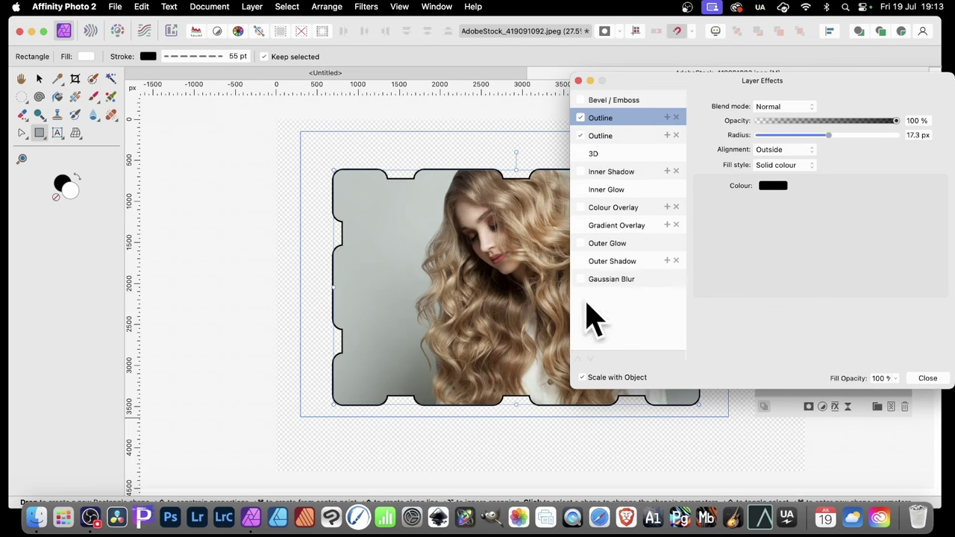
{"action": "left_click", "coordinate": [581, 375]}
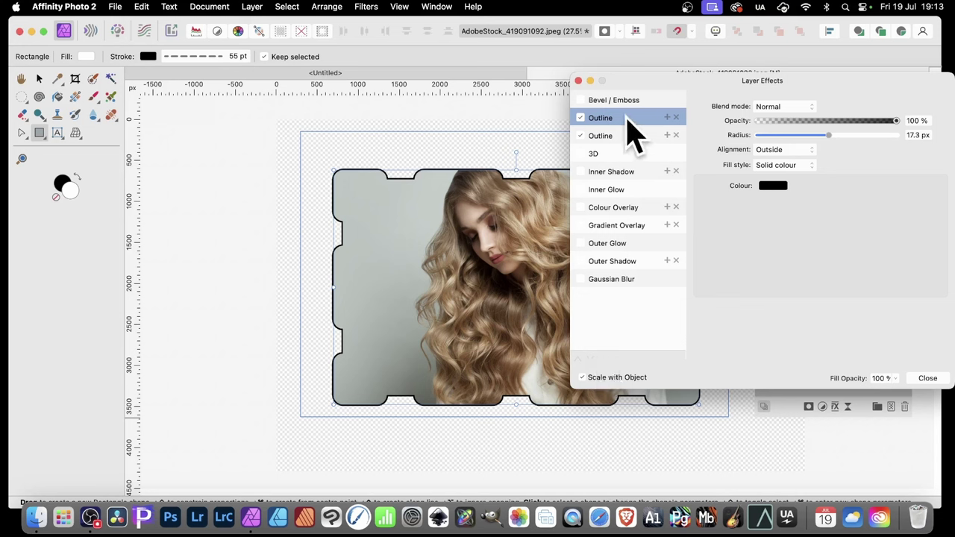
- Colour the first outline red and set its width to a thin 15.5 px
{"action": "left_click", "coordinate": [773, 185]}
{"action": "left_click_drag", "start_coordinate": [843, 299], "coordinate": [876, 285]}
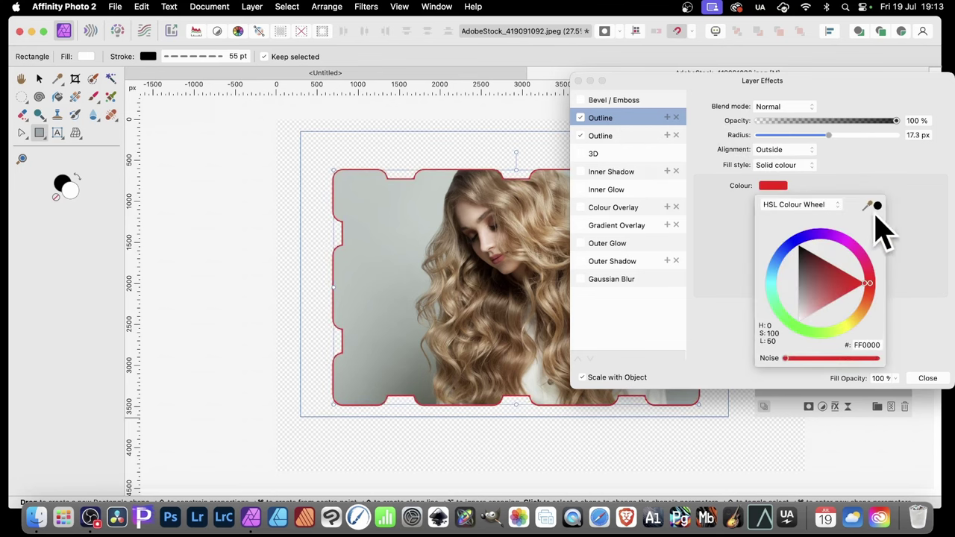
{"action": "left_click_drag", "start_coordinate": [828, 137], "coordinate": [878, 148]}
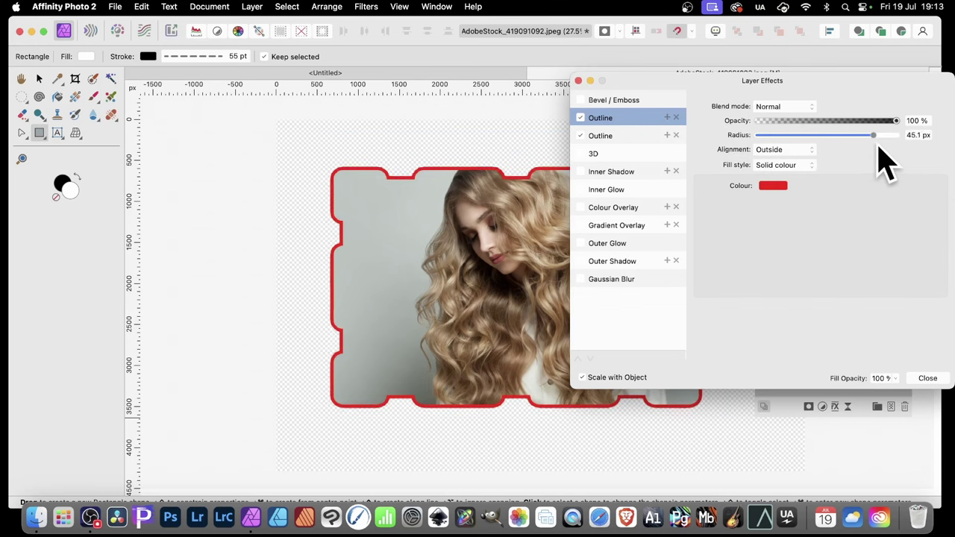
{"action": "left_click_drag", "start_coordinate": [878, 146], "coordinate": [868, 146]}
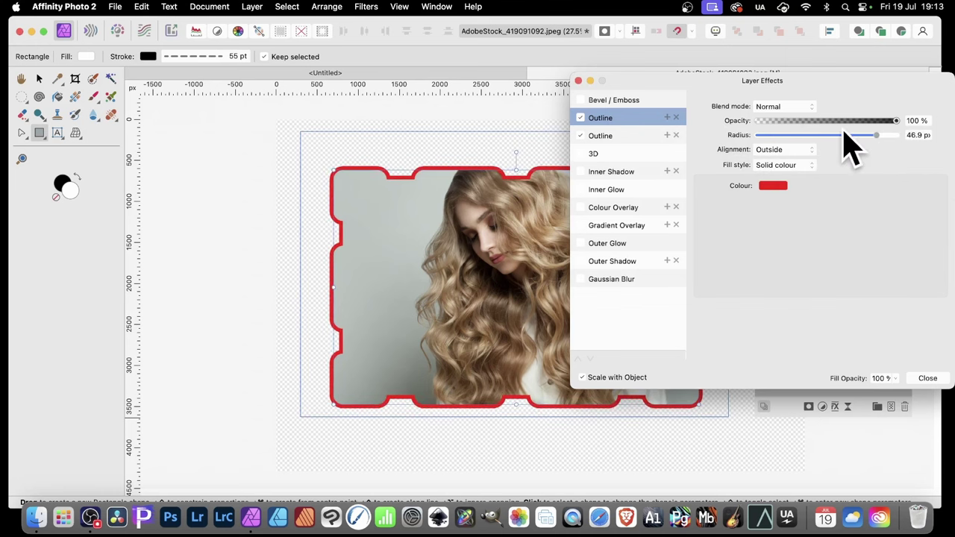
{"action": "mouse_move", "coordinate": [874, 135]}
{"action": "left_mouse_down"}
{"action": "mouse_move", "coordinate": [781, 137]}
{"action": "mouse_move", "coordinate": [877, 137]}
{"action": "left_mouse_up"}
- Review the second Outline and 3D effect settings, then close the Layer Effects window
{"action": "left_click", "coordinate": [626, 136]}
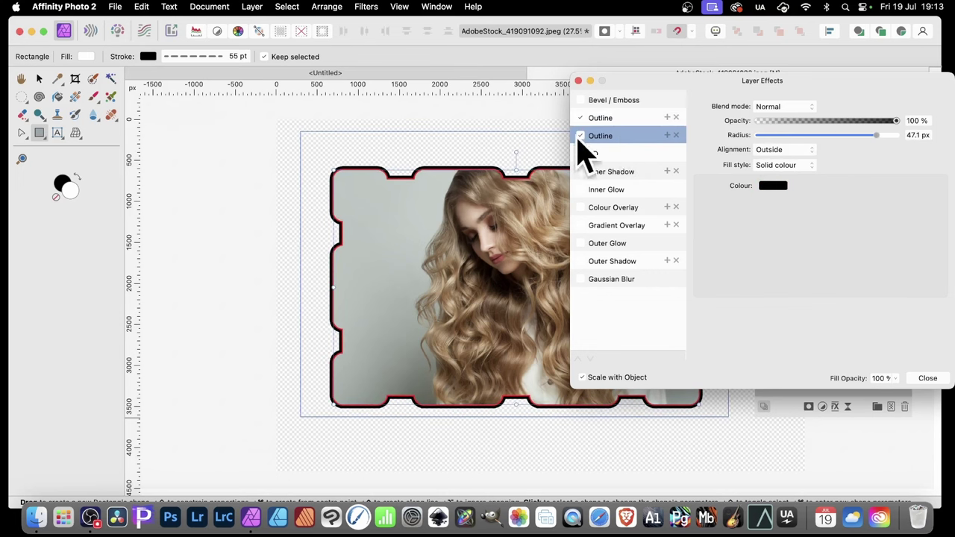
{"action": "left_click", "coordinate": [621, 153]}
{"action": "left_click", "coordinate": [624, 135]}
{"action": "left_click", "coordinate": [627, 118]}
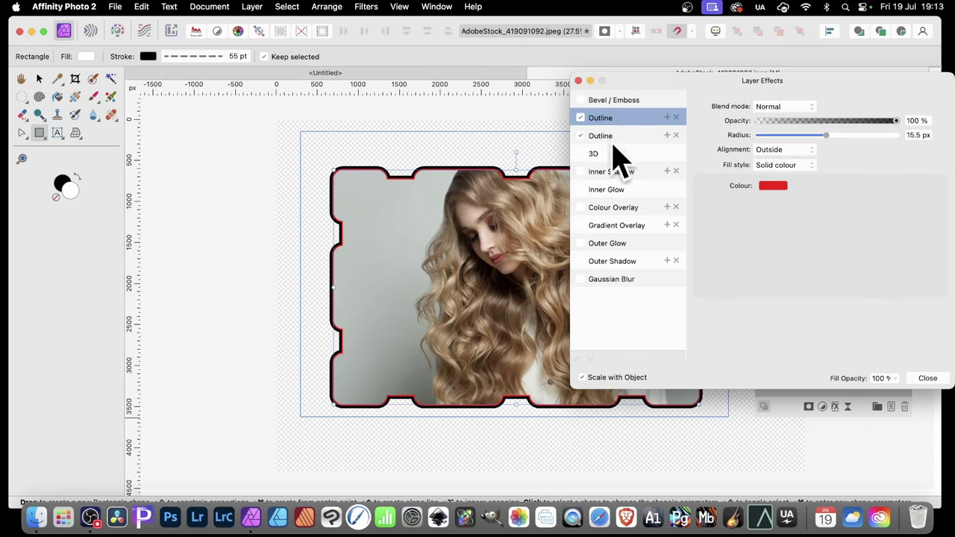
{"action": "left_click", "coordinate": [619, 155]}
{"action": "left_click", "coordinate": [613, 119]}
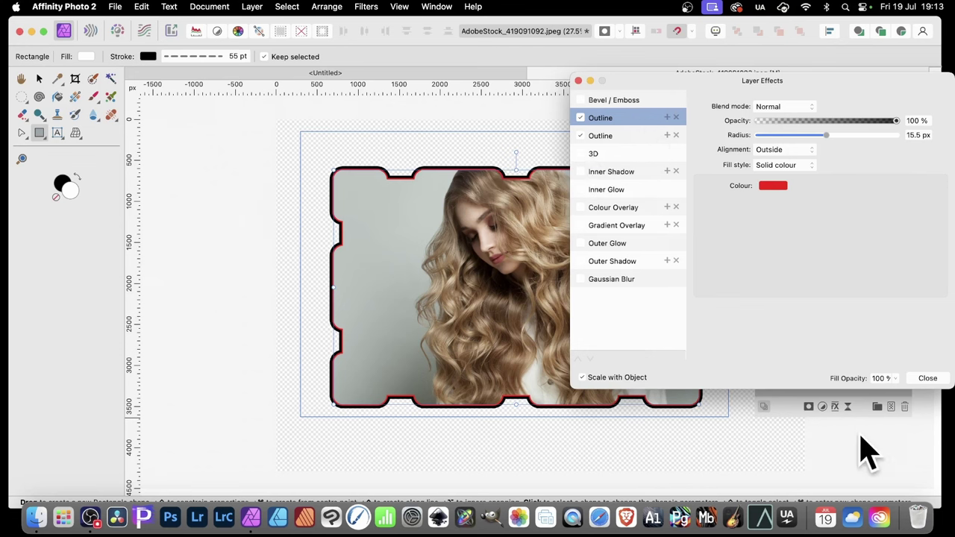
{"action": "left_click", "coordinate": [933, 379]}
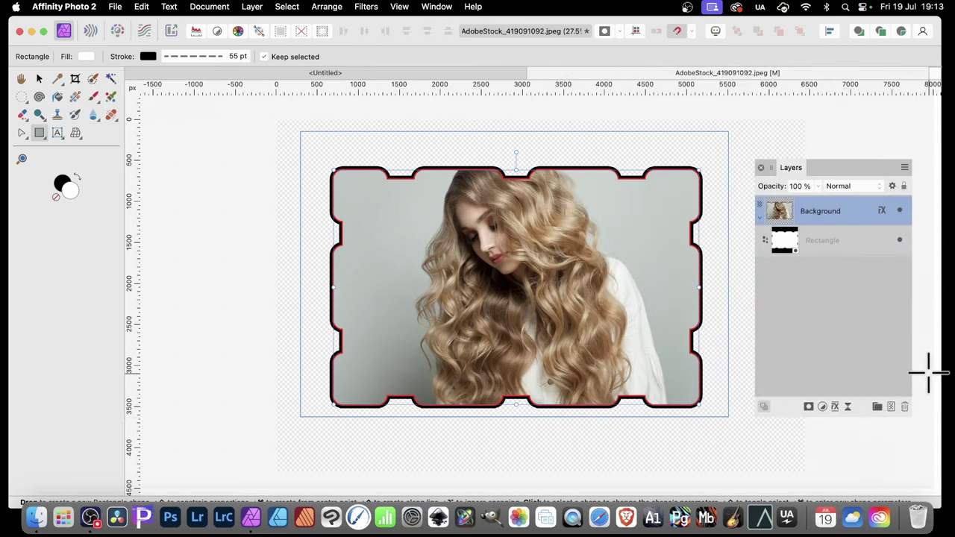
{"action": "left_click", "coordinate": [805, 240]}
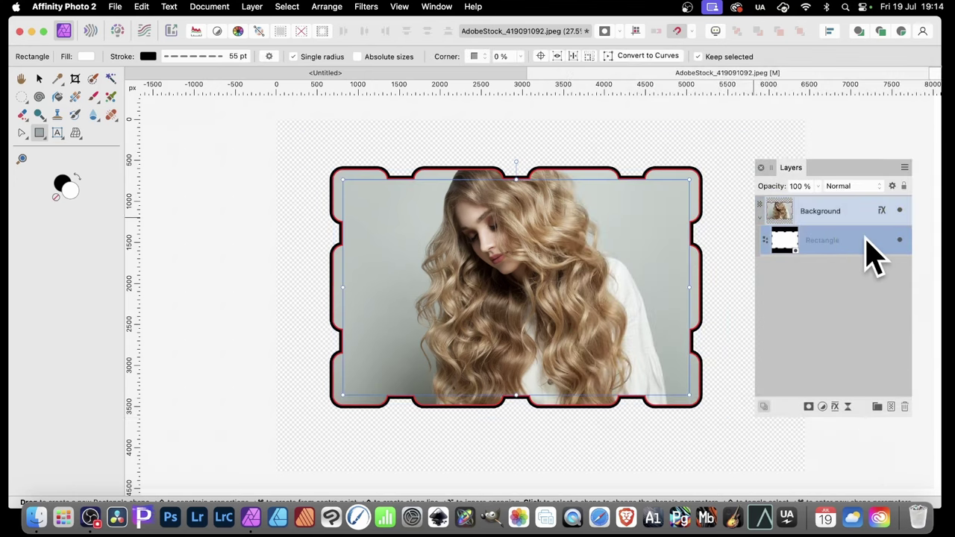
- Widen the masking rectangle's dashed stroke to 80 pt
{"action": "left_click", "coordinate": [237, 60]}
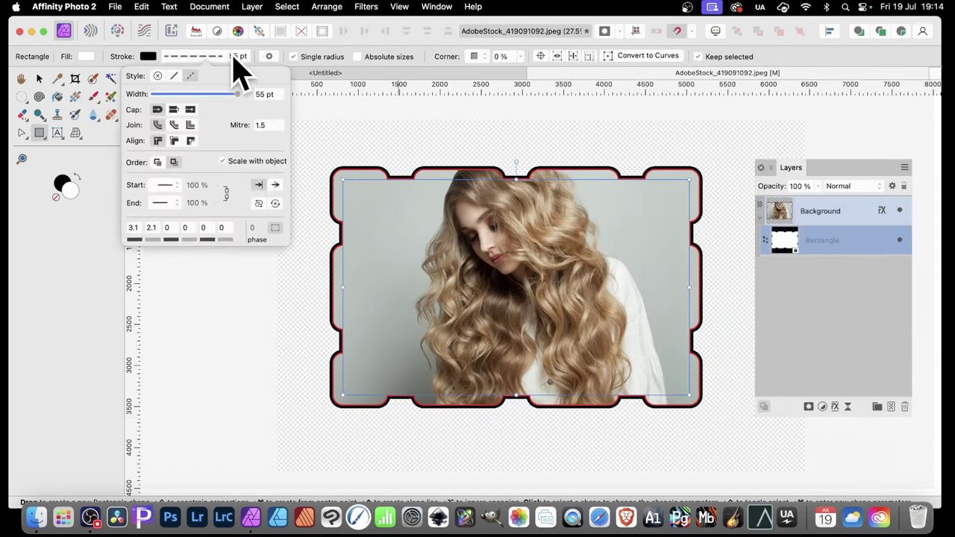
{"action": "mouse_move", "coordinate": [241, 96]}
{"action": "left_mouse_down"}
{"action": "mouse_move", "coordinate": [211, 104]}
{"action": "mouse_move", "coordinate": [251, 111]}
{"action": "mouse_move", "coordinate": [245, 94]}
{"action": "left_mouse_up"}
{"action": "left_click", "coordinate": [39, 78]}
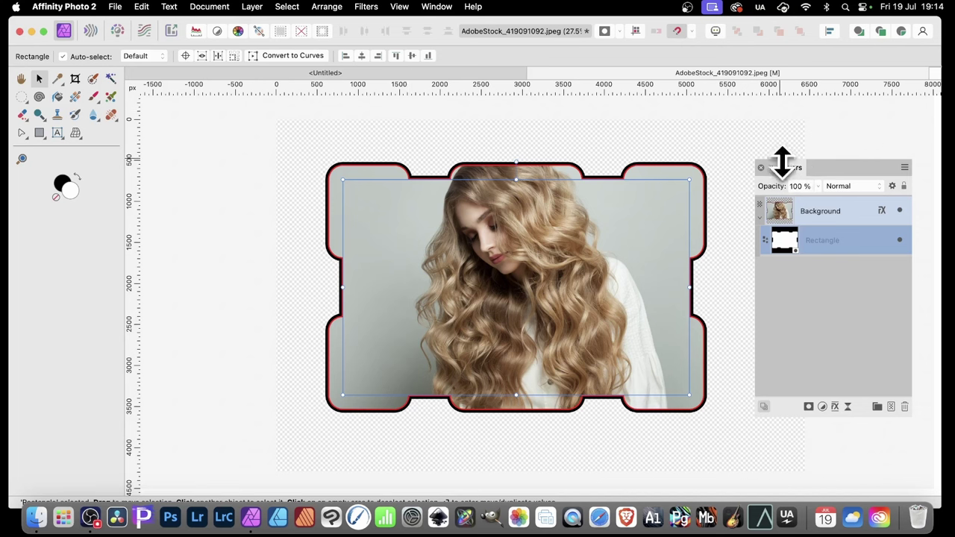
- Delete the Rectangle layer and reposition the photo on the canvas
{"action": "left_click_drag", "start_coordinate": [784, 167], "coordinate": [653, 125]}
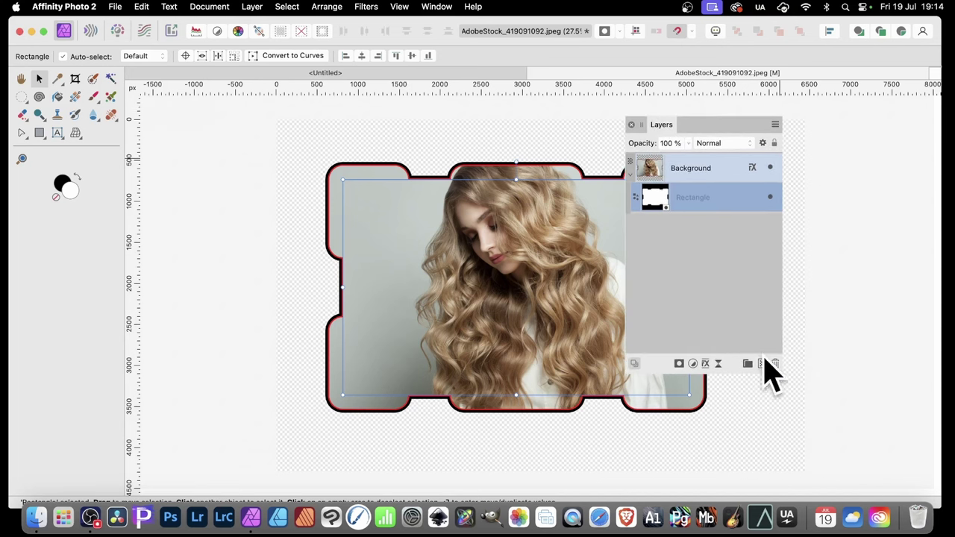
{"action": "left_click", "coordinate": [775, 364]}
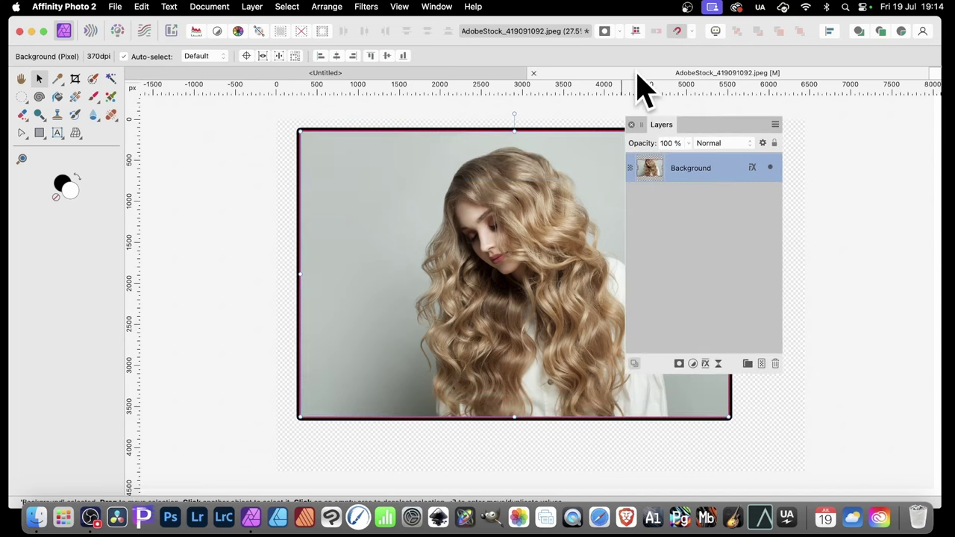
{"action": "mouse_move", "coordinate": [511, 170]}
{"action": "left_mouse_down"}
{"action": "mouse_move", "coordinate": [428, 183]}
{"action": "mouse_move", "coordinate": [523, 179]}
{"action": "left_mouse_up"}
{"action": "left_click_drag", "start_coordinate": [659, 131], "coordinate": [724, 136]}
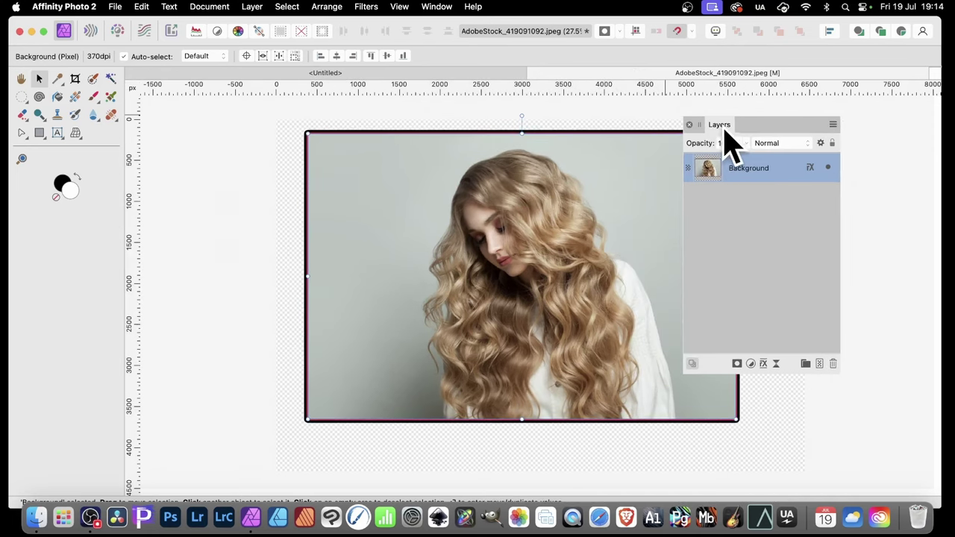
- Check the photo's outline effects in the Layer Effects window and move the Layers panel aside
{"action": "left_click", "coordinate": [811, 168]}
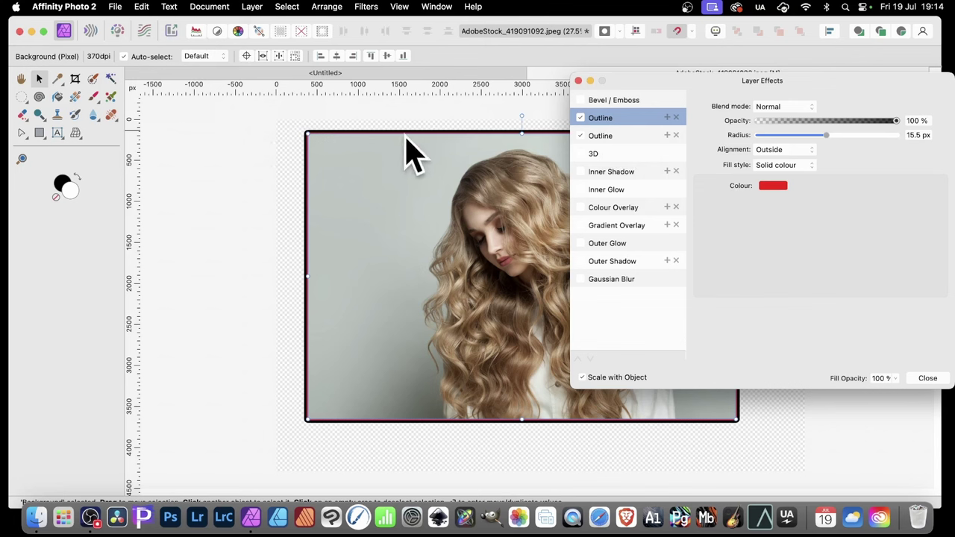
{"action": "left_click", "coordinate": [928, 378]}
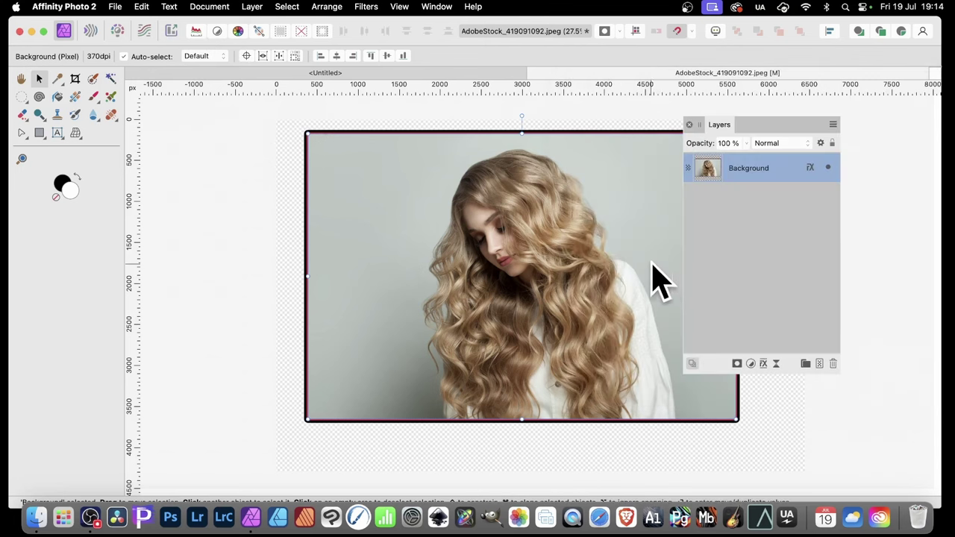
{"action": "left_click_drag", "start_coordinate": [752, 126], "coordinate": [835, 159]}
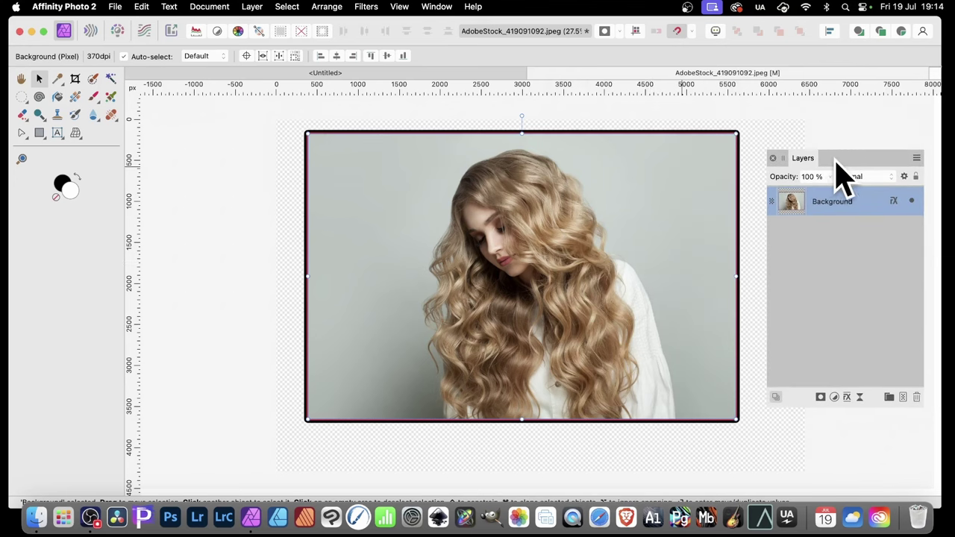
- Draw a dashed rectangle over the whole photo and place its layer below Background
{"action": "left_click", "coordinate": [41, 138]}
{"action": "left_click", "coordinate": [78, 134]}
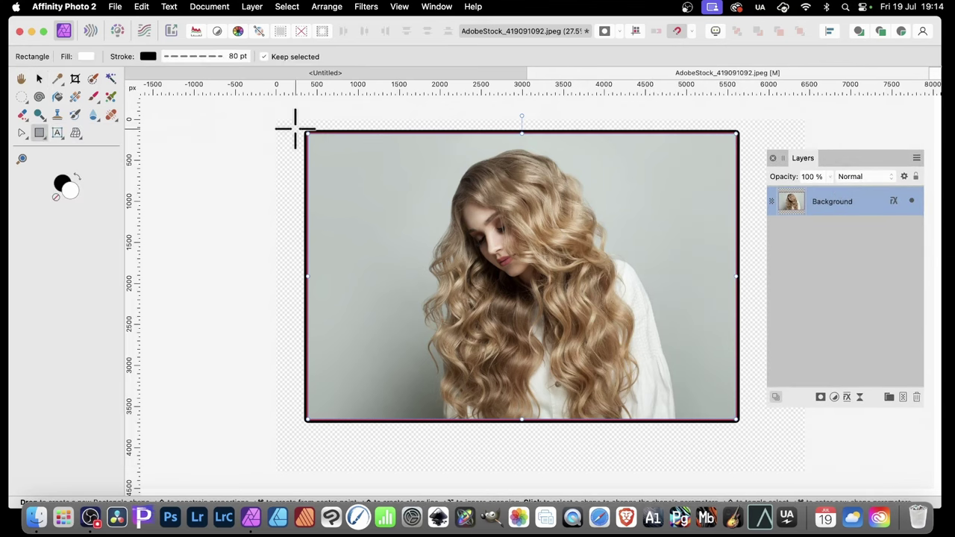
{"action": "mouse_move", "coordinate": [295, 121]}
{"action": "left_mouse_down"}
{"action": "mouse_move", "coordinate": [629, 341]}
{"action": "mouse_move", "coordinate": [746, 405]}
{"action": "mouse_move", "coordinate": [738, 416]}
{"action": "left_mouse_up"}
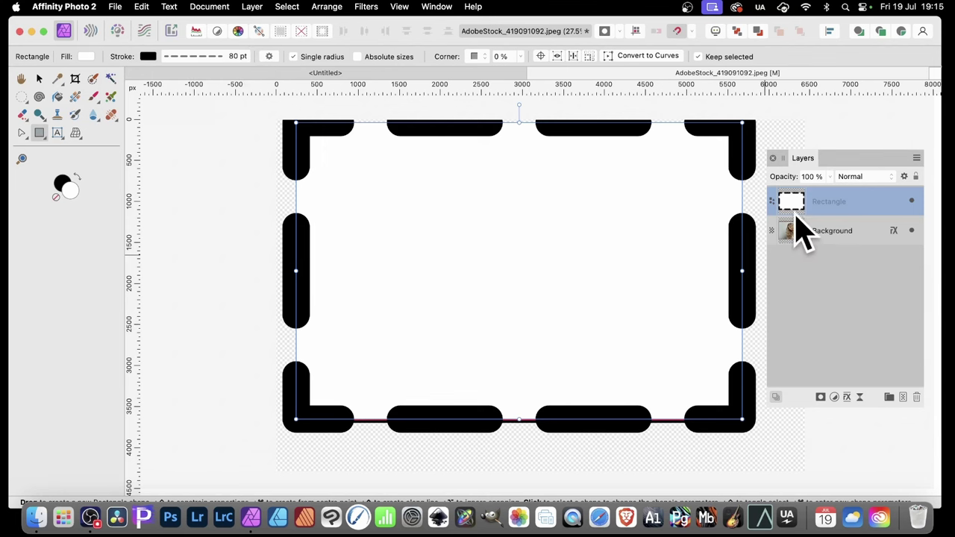
{"action": "left_click_drag", "start_coordinate": [793, 207], "coordinate": [797, 252]}
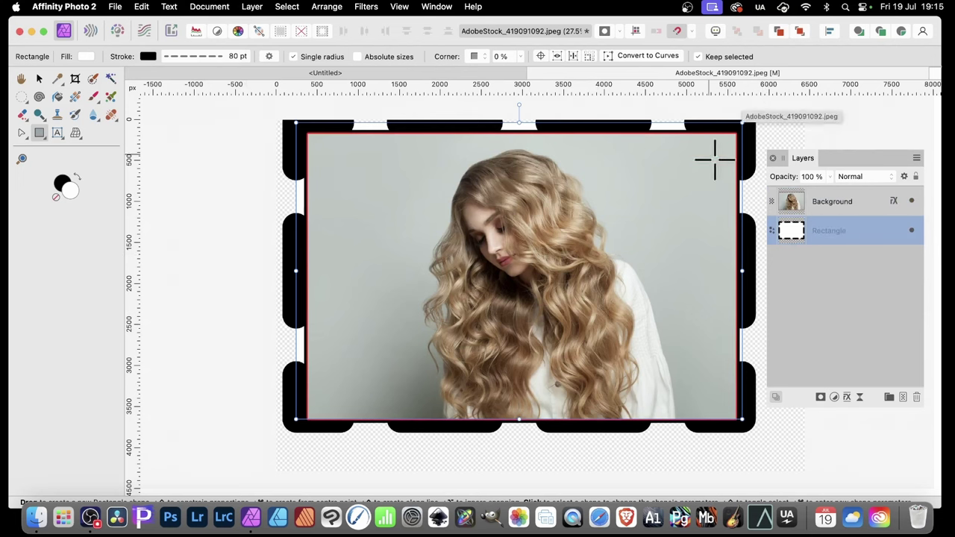
- Duplicate the Rectangle layer and move the copy above Background
{"action": "right_click", "coordinate": [797, 231]}
{"action": "left_click", "coordinate": [825, 382]}
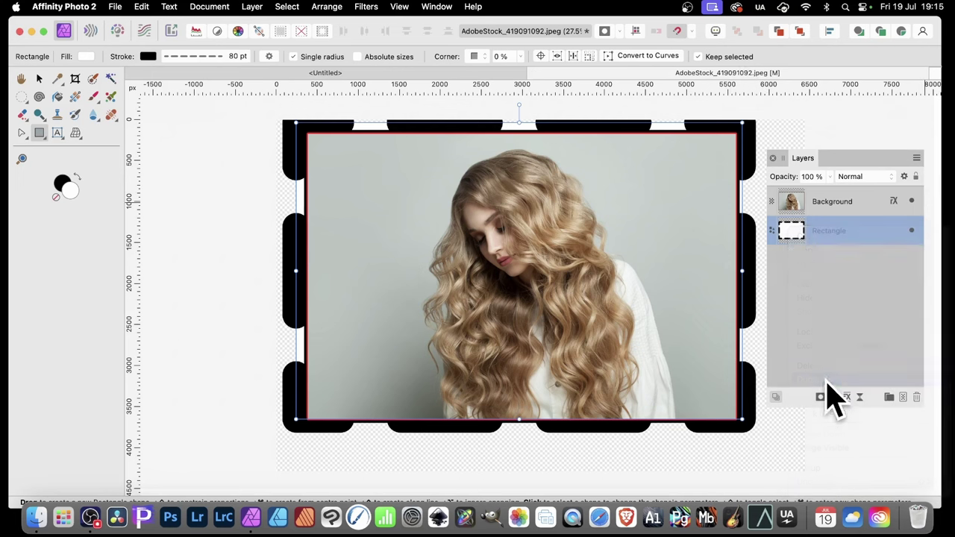
{"action": "left_click_drag", "start_coordinate": [791, 231], "coordinate": [802, 199]}
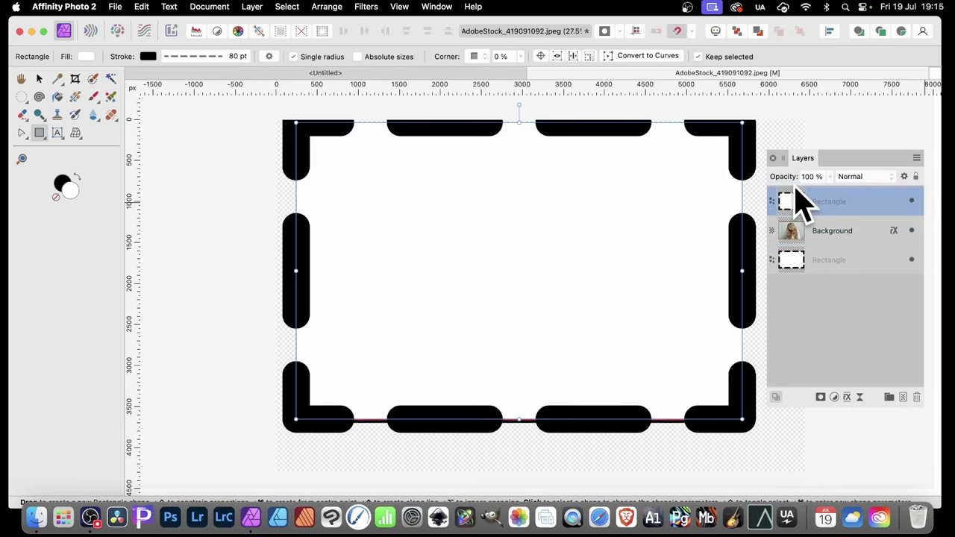
- Set the top rectangle's fill to none so the photo shows through the dashed frame
{"action": "left_click", "coordinate": [86, 58]}
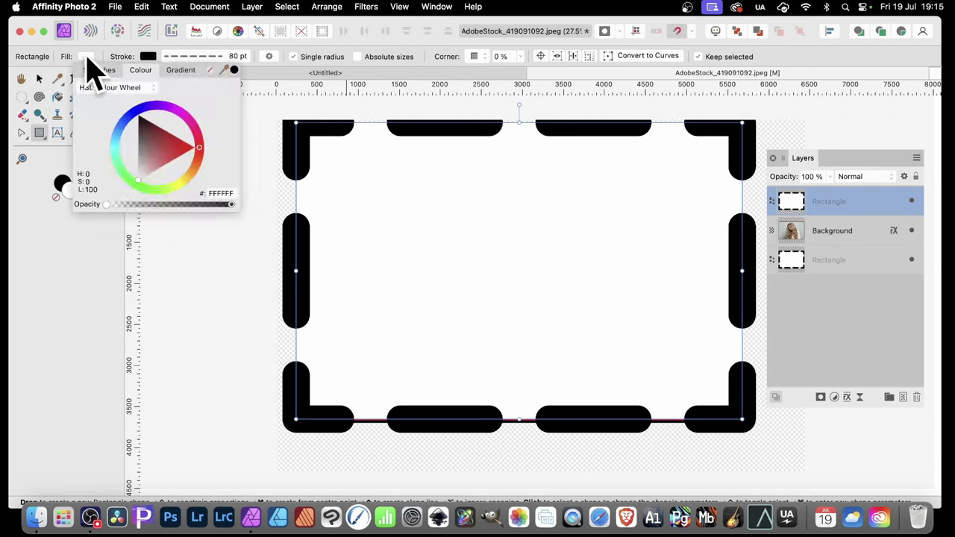
{"action": "left_click", "coordinate": [209, 71]}
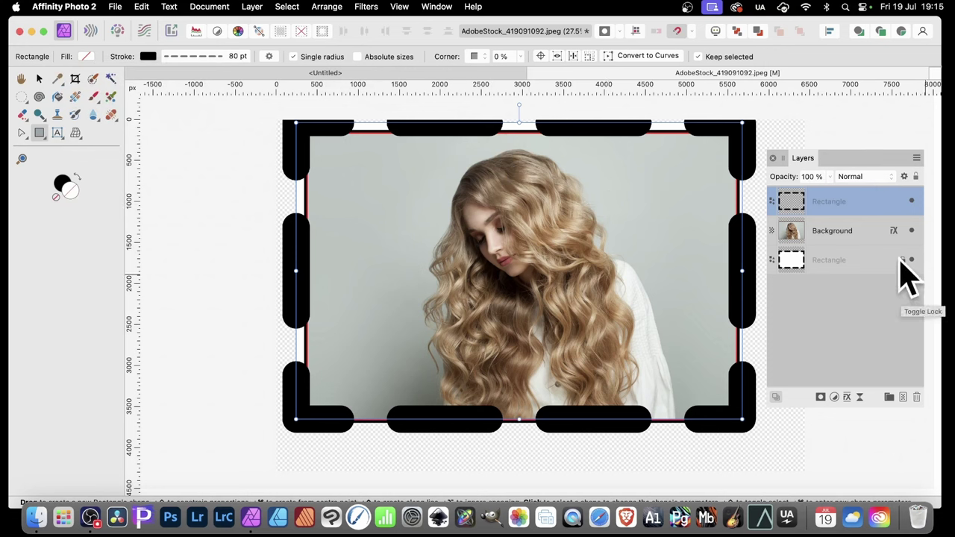
- Give the top rectangle a 95 pt stroke with a shorter first dash, coloured red E42A2A
{"action": "left_click", "coordinate": [214, 56]}
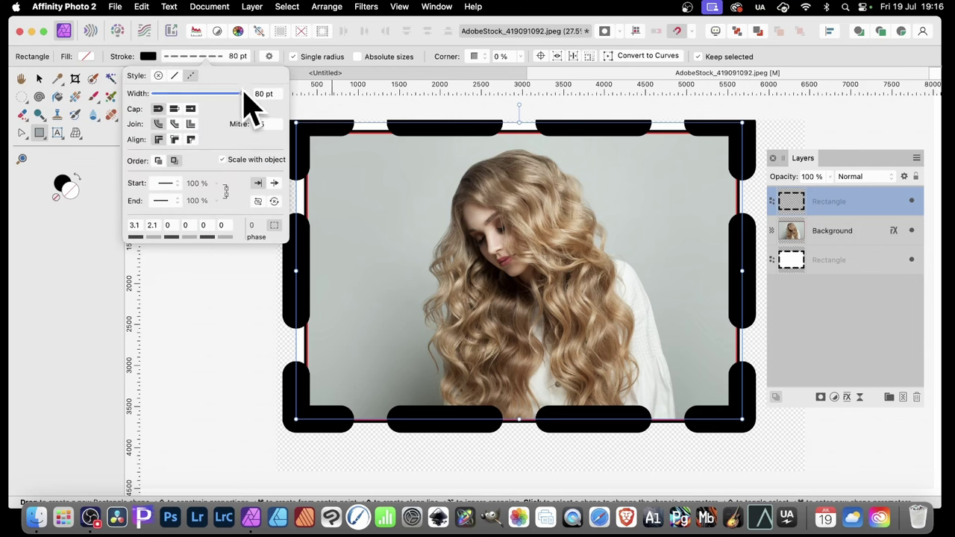
{"action": "mouse_move", "coordinate": [244, 93]}
{"action": "left_mouse_down"}
{"action": "mouse_move", "coordinate": [231, 93]}
{"action": "mouse_move", "coordinate": [248, 97]}
{"action": "left_mouse_up"}
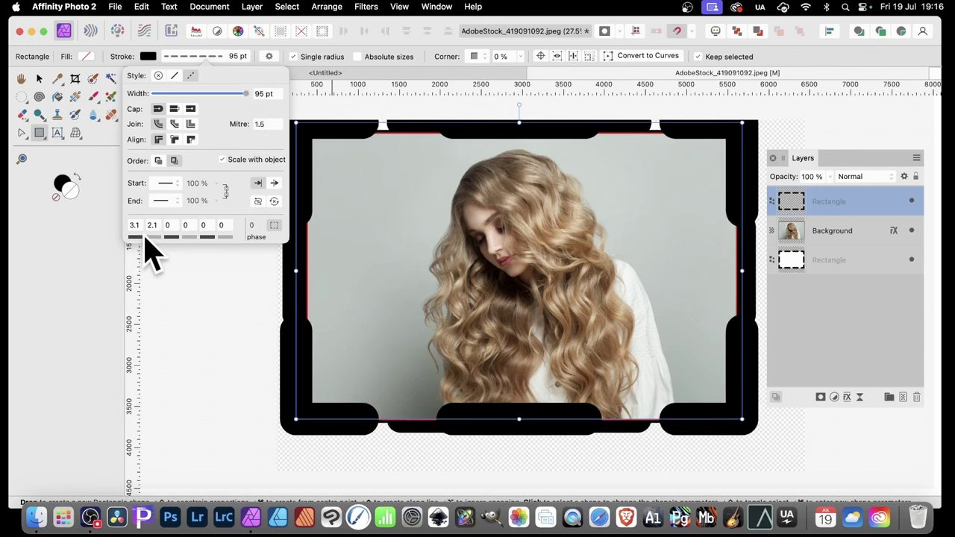
{"action": "left_click_drag", "start_coordinate": [145, 239], "coordinate": [120, 239]}
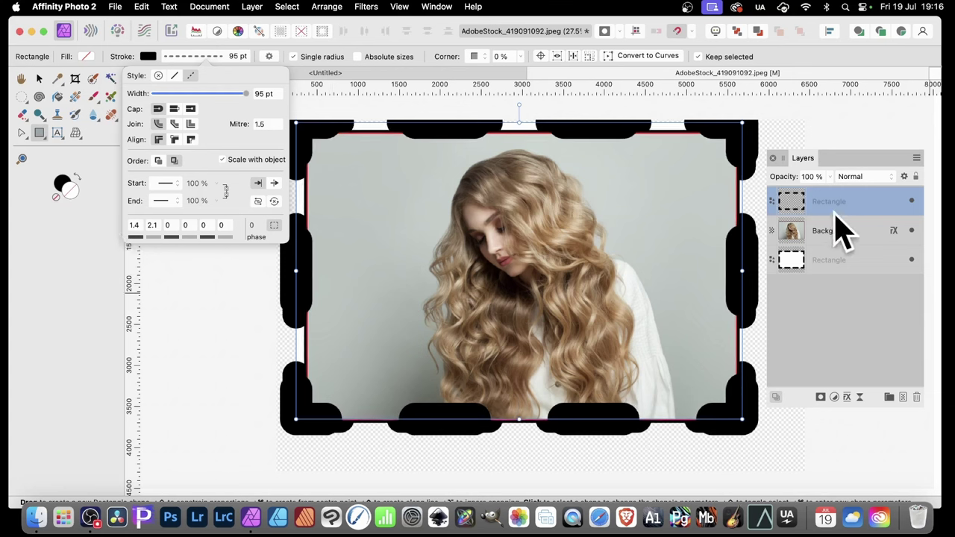
{"action": "left_click", "coordinate": [149, 58]}
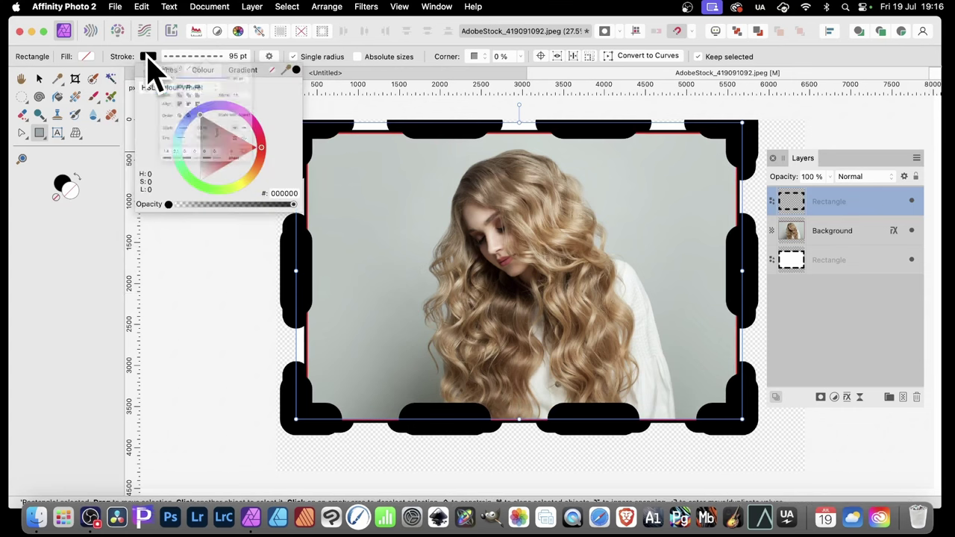
{"action": "left_click", "coordinate": [241, 148]}
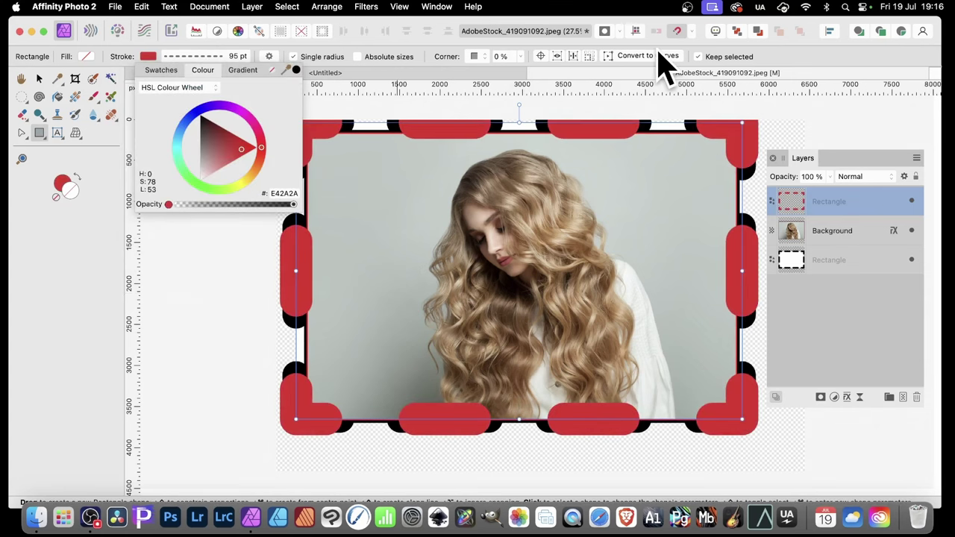
{"action": "left_click", "coordinate": [810, 82]}
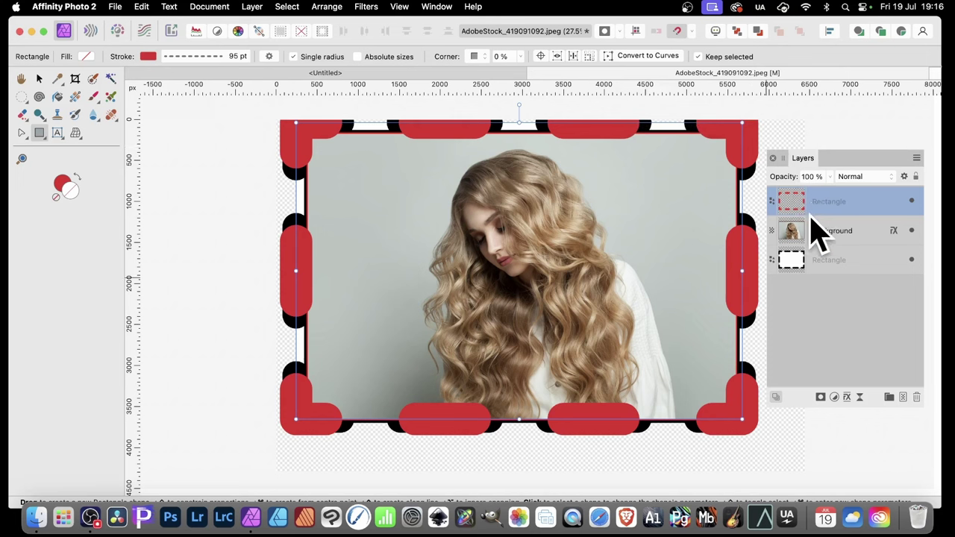
- Duplicate the red dashed rectangle and recolour the copy's stroke green 5DE42A
{"action": "right_click", "coordinate": [803, 212]}
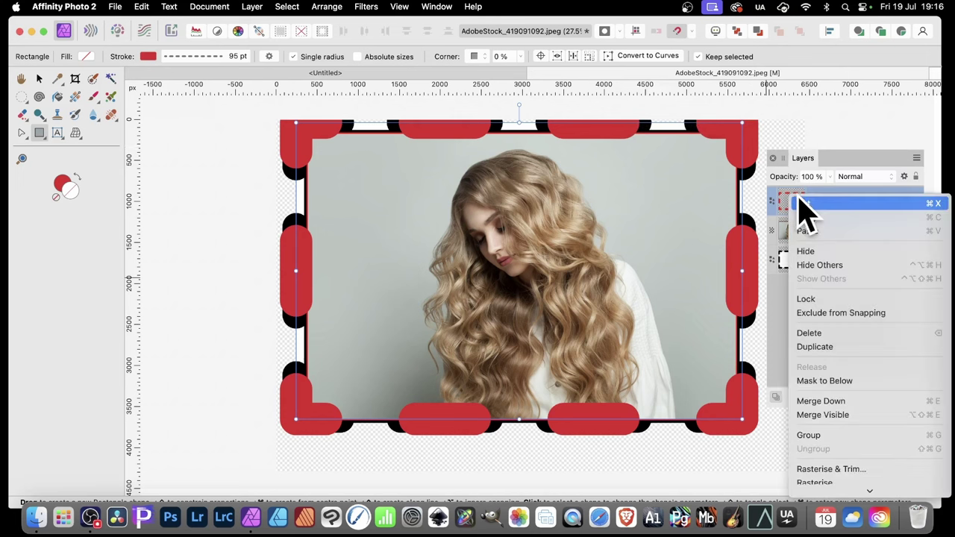
{"action": "left_click", "coordinate": [821, 347]}
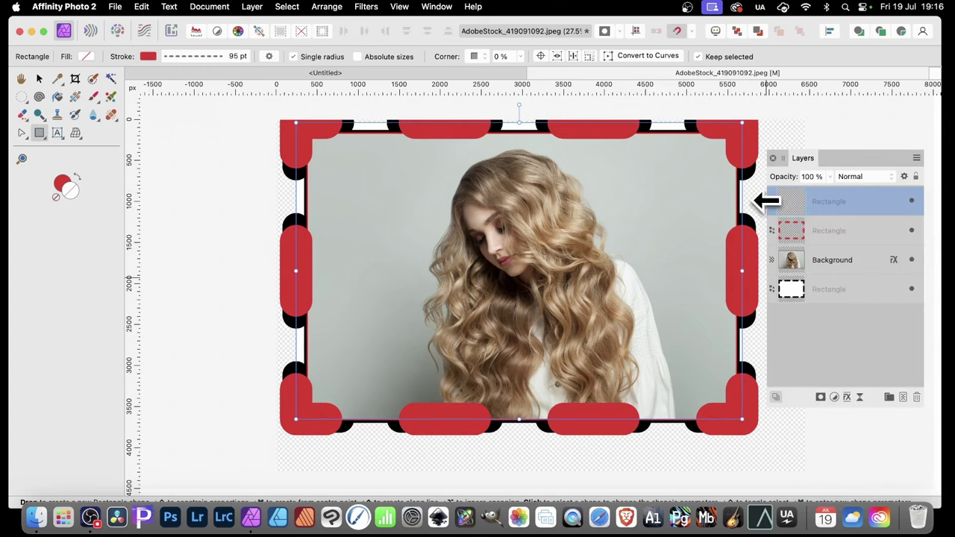
{"action": "left_click", "coordinate": [148, 57]}
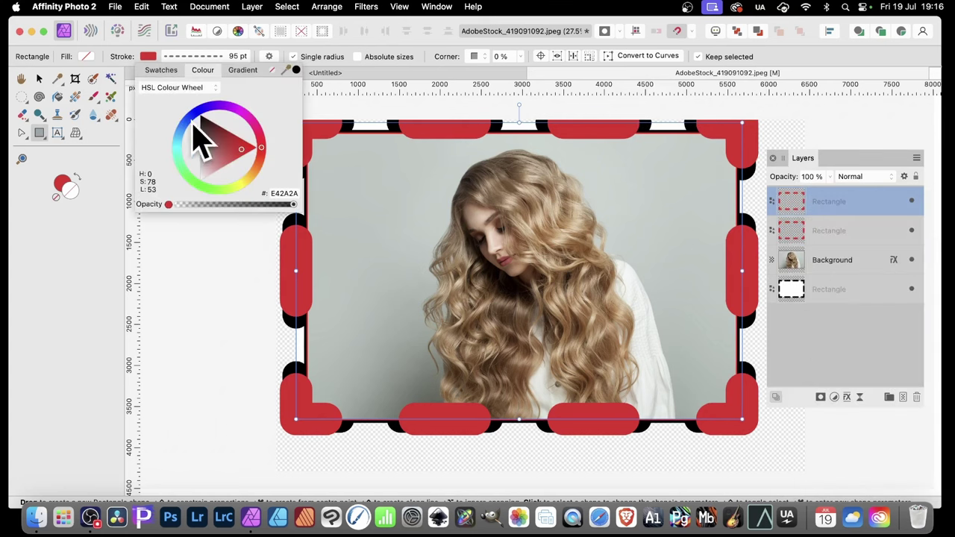
{"action": "left_click", "coordinate": [213, 196]}
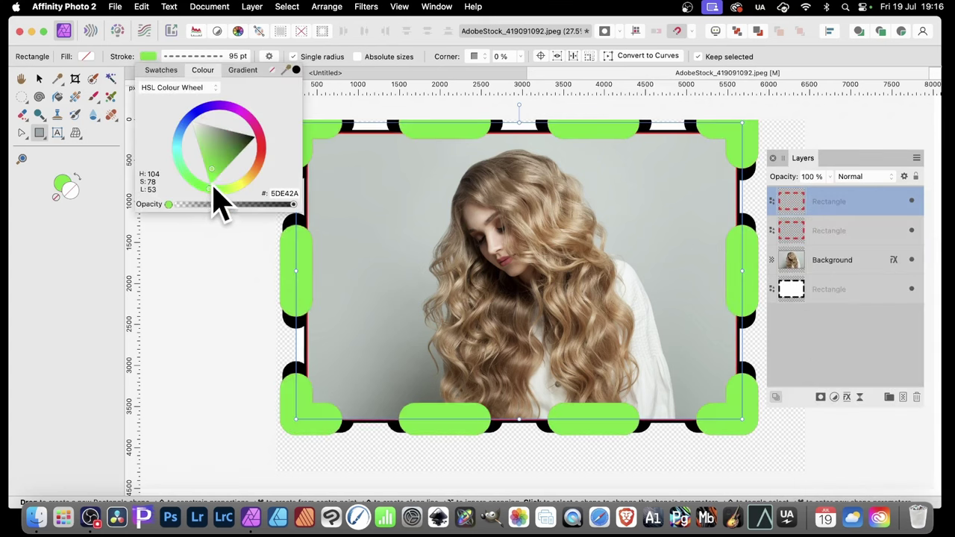
- Reduce the green copy's stroke width to 65 pt and shorten its first dash to about 0.8
{"action": "left_click", "coordinate": [243, 56]}
{"action": "mouse_move", "coordinate": [245, 92]}
{"action": "left_mouse_down"}
{"action": "mouse_move", "coordinate": [230, 96]}
{"action": "mouse_move", "coordinate": [250, 108]}
{"action": "left_mouse_up"}
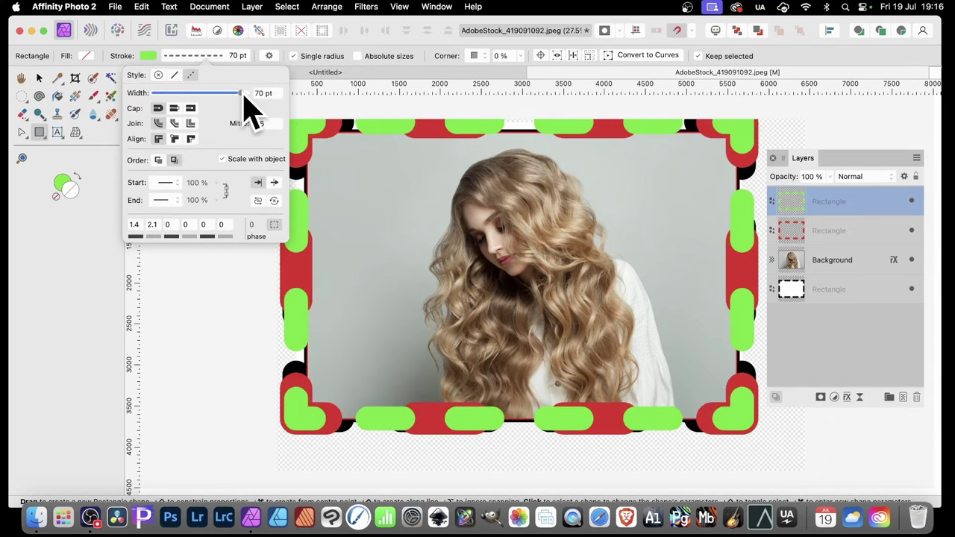
{"action": "left_click_drag", "start_coordinate": [243, 95], "coordinate": [238, 95]}
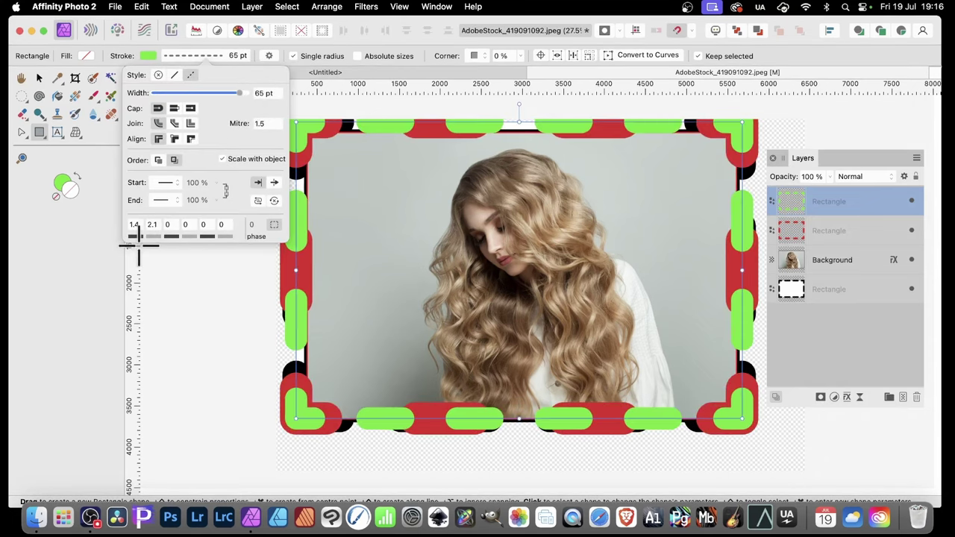
{"action": "mouse_move", "coordinate": [137, 236]}
{"action": "left_mouse_down"}
{"action": "mouse_move", "coordinate": [148, 236]}
{"action": "mouse_move", "coordinate": [130, 236]}
{"action": "left_mouse_up"}
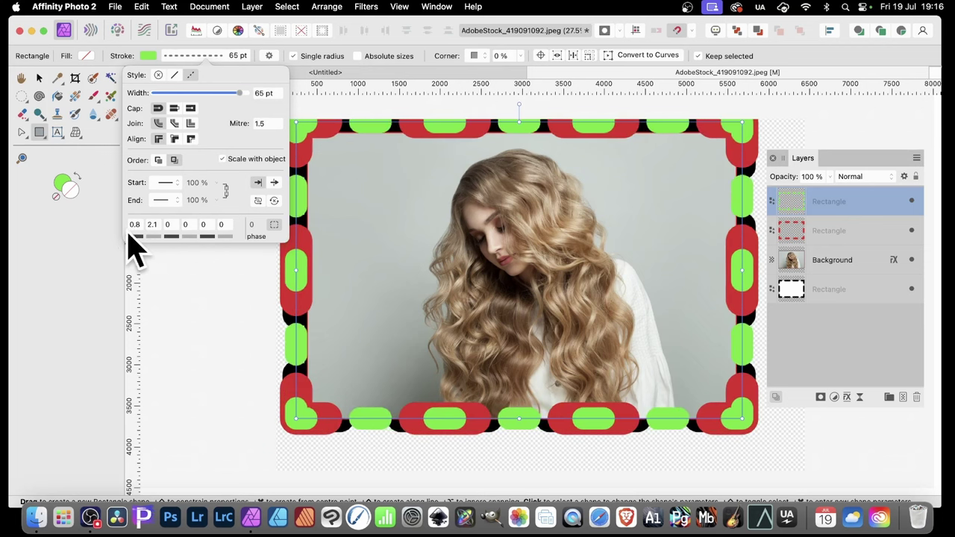
{"action": "left_click", "coordinate": [38, 78]}
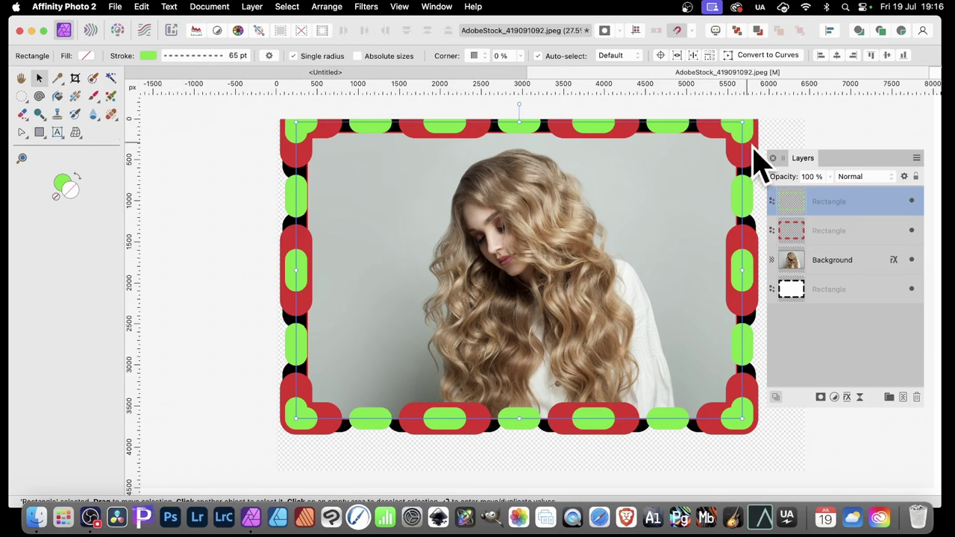
- Group the photo and its three dashed rectangle layers together
{"action": "left_click", "coordinate": [840, 294], "text": "shift"}
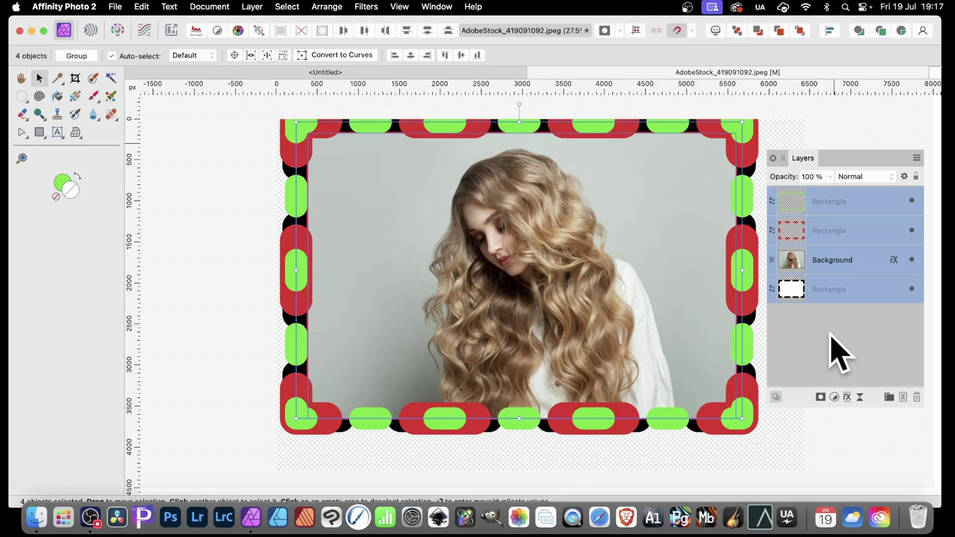
{"action": "right_click", "coordinate": [825, 215]}
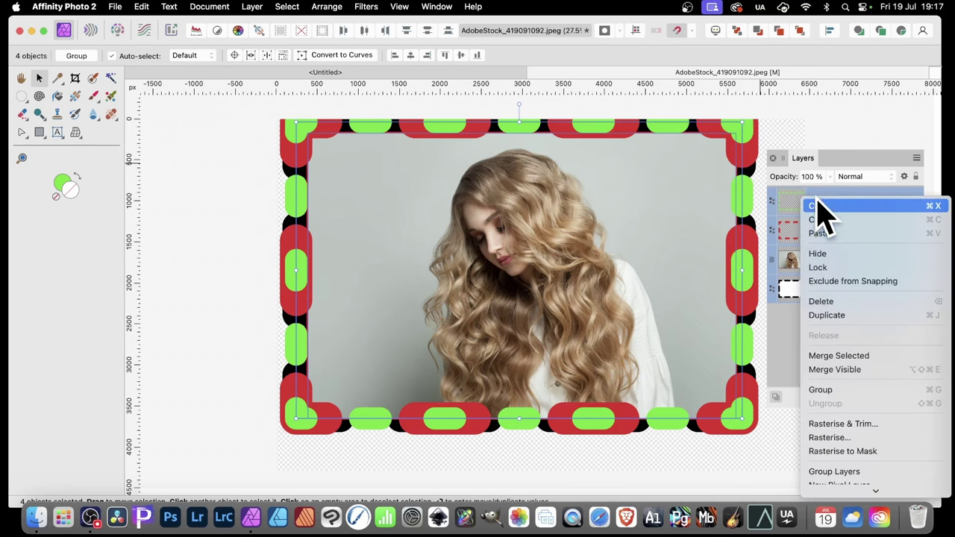
{"action": "left_click", "coordinate": [847, 407]}
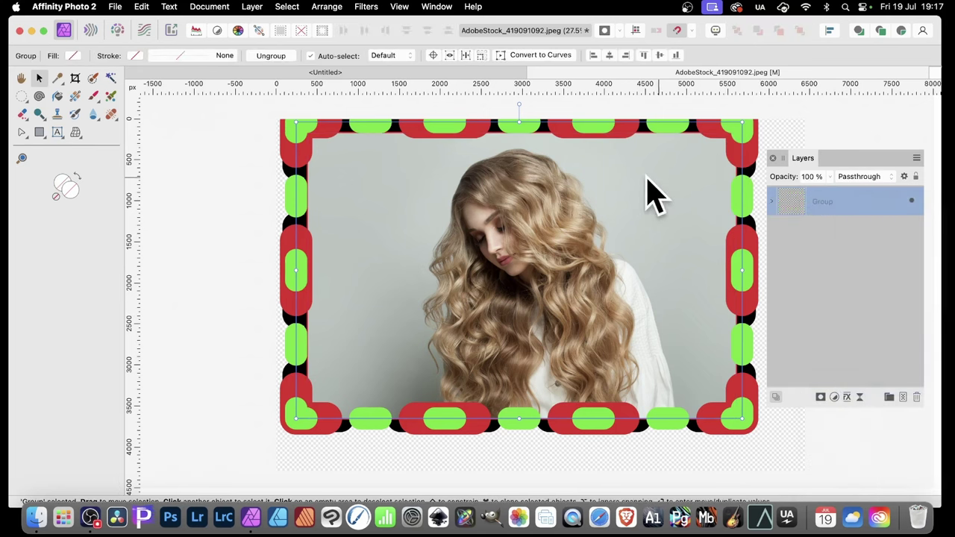
- Shrink the group slightly and reposition it, then select the green rectangle inside it
{"action": "left_click_drag", "start_coordinate": [353, 232], "coordinate": [390, 251]}
{"action": "left_click_drag", "start_coordinate": [320, 146], "coordinate": [396, 200]}
{"action": "left_click_drag", "start_coordinate": [574, 343], "coordinate": [523, 309]}
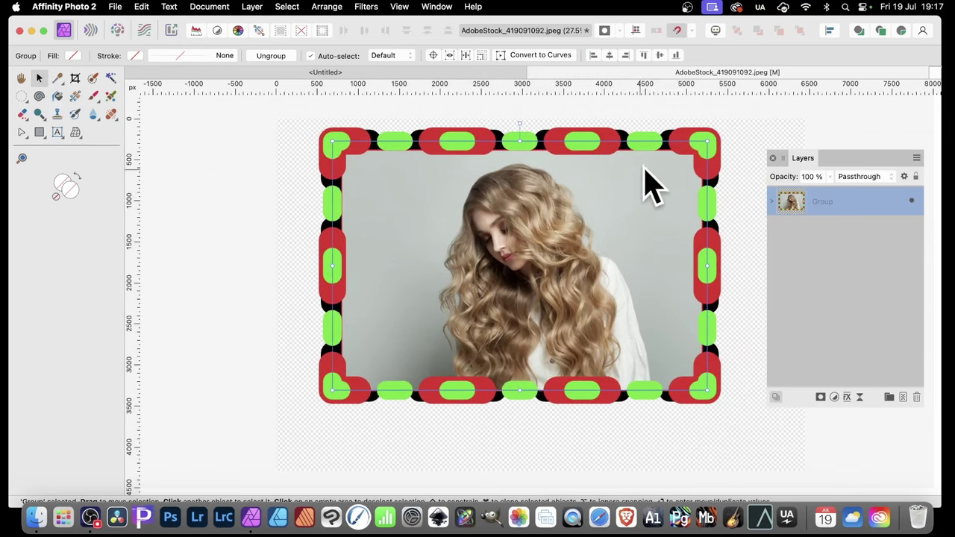
{"action": "left_click", "coordinate": [774, 202]}
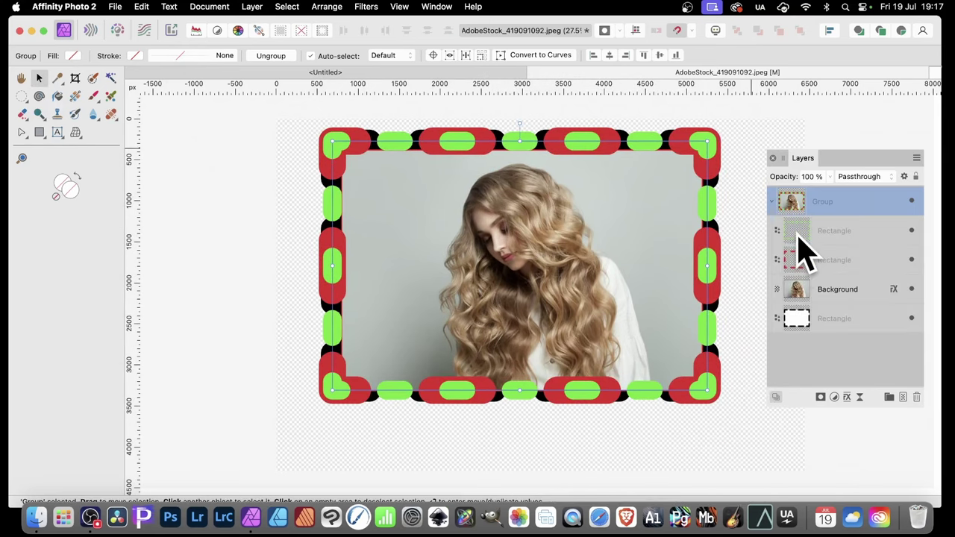
{"action": "left_click", "coordinate": [798, 233]}
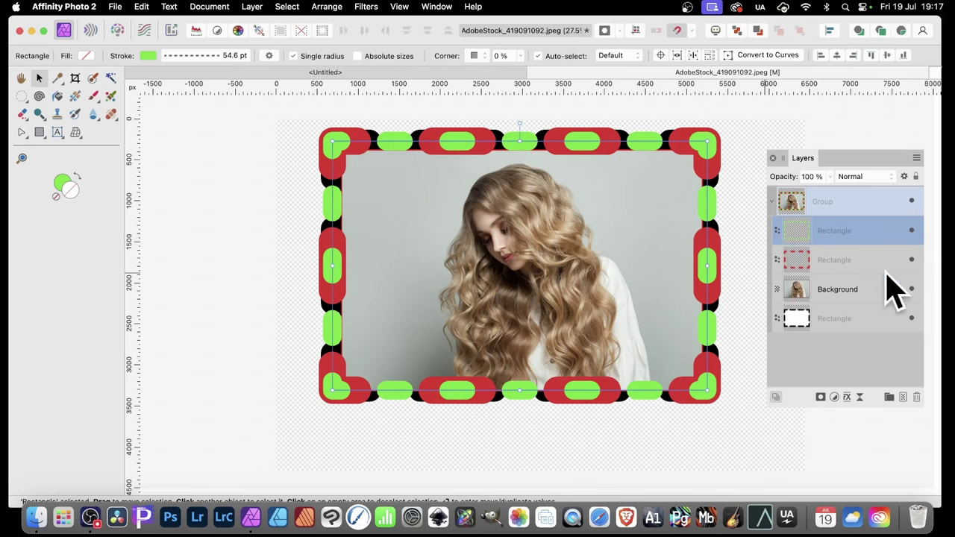
- Start a Deform filter on the green frame with seven points along its top, right and bottom borders
{"action": "left_click", "coordinate": [368, 7]}
{"action": "mouse_move", "coordinate": [377, 56]}
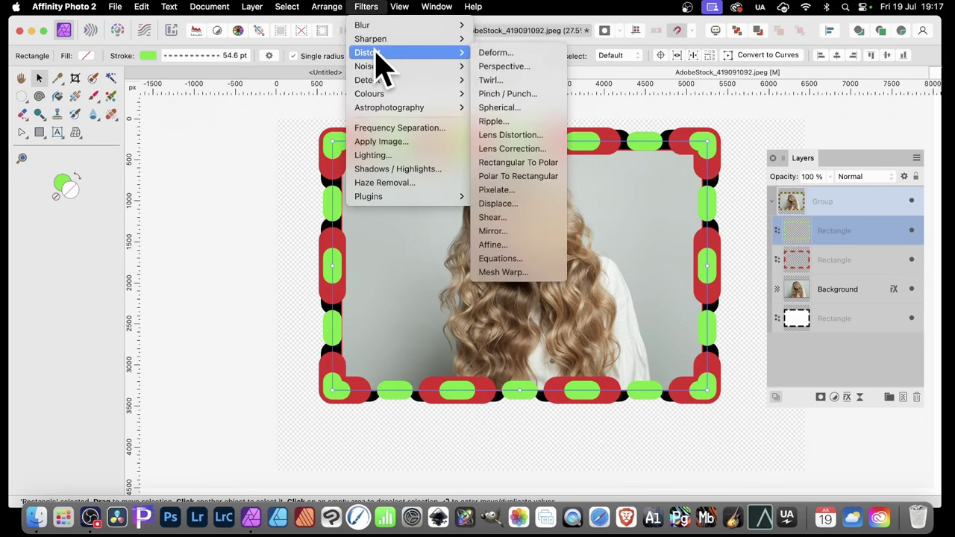
{"action": "left_click", "coordinate": [496, 53]}
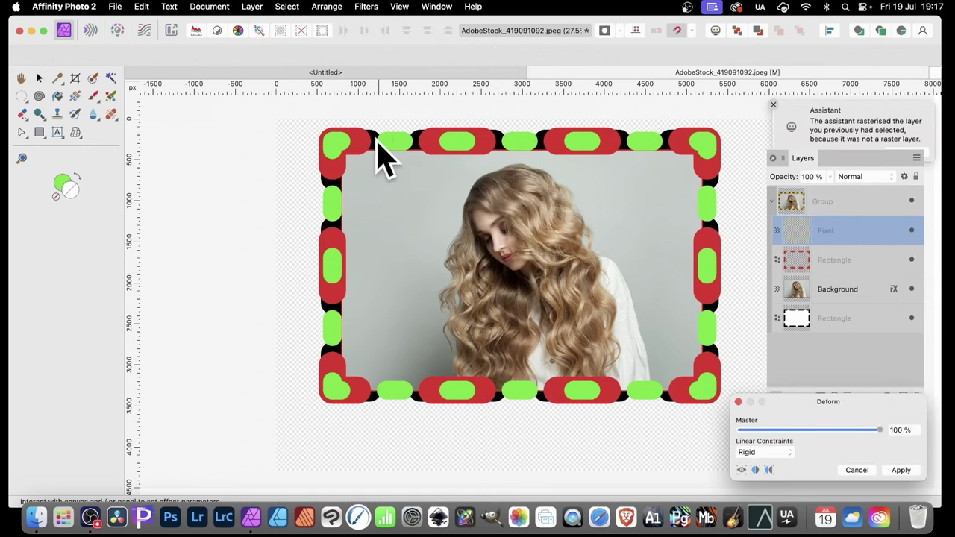
{"action": "left_click", "coordinate": [517, 142]}
{"action": "left_click", "coordinate": [593, 143]}
{"action": "left_click", "coordinate": [661, 137]}
{"action": "left_click", "coordinate": [706, 147]}
{"action": "left_click", "coordinate": [716, 235]}
{"action": "left_click", "coordinate": [704, 354]}
{"action": "left_click", "coordinate": [556, 385]}
- Pull the bottom and top-left border dashes inward over the photo and apply the deform
{"action": "left_click_drag", "start_coordinate": [556, 385], "coordinate": [520, 341]}
{"action": "left_click_drag", "start_coordinate": [393, 141], "coordinate": [356, 135]}
{"action": "left_click", "coordinate": [901, 470]}
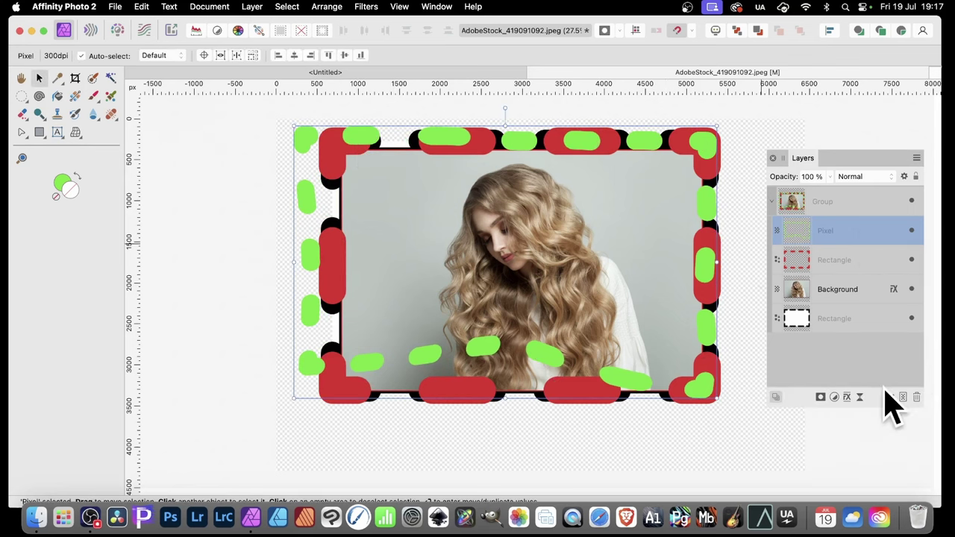
- Add a black outline with a 22.9 px radius to the warped green layer
{"action": "left_click", "coordinate": [846, 397]}
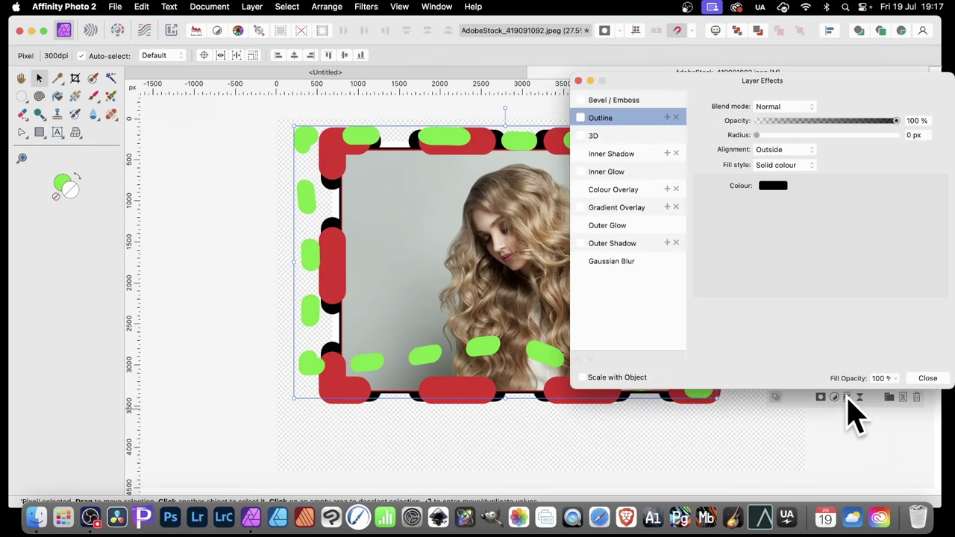
{"action": "left_click", "coordinate": [581, 119]}
{"action": "left_click_drag", "start_coordinate": [756, 135], "coordinate": [838, 139]}
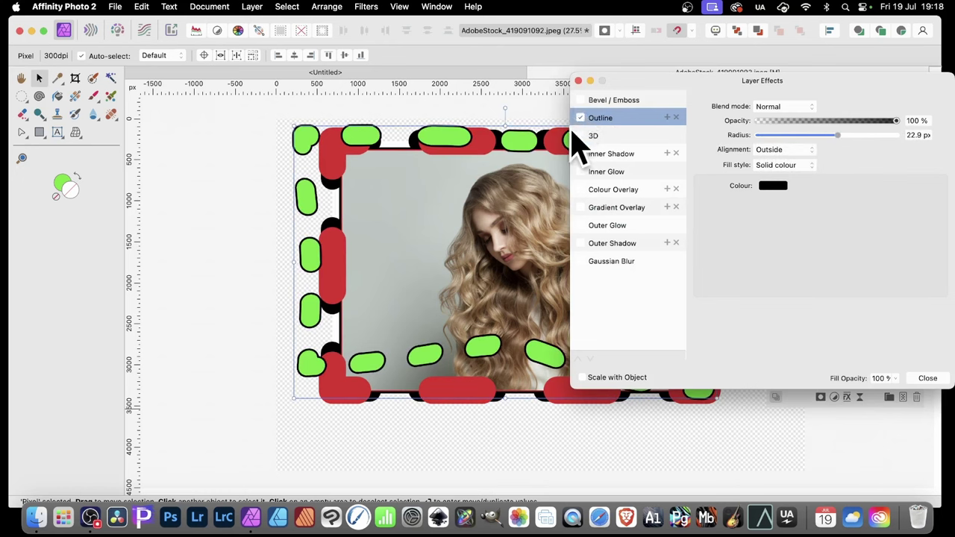
- Add an outer shadow with a 10.1 px radius and a larger offset from the dashes
{"action": "left_click", "coordinate": [597, 244]}
{"action": "left_click_drag", "start_coordinate": [773, 140], "coordinate": [897, 166]}
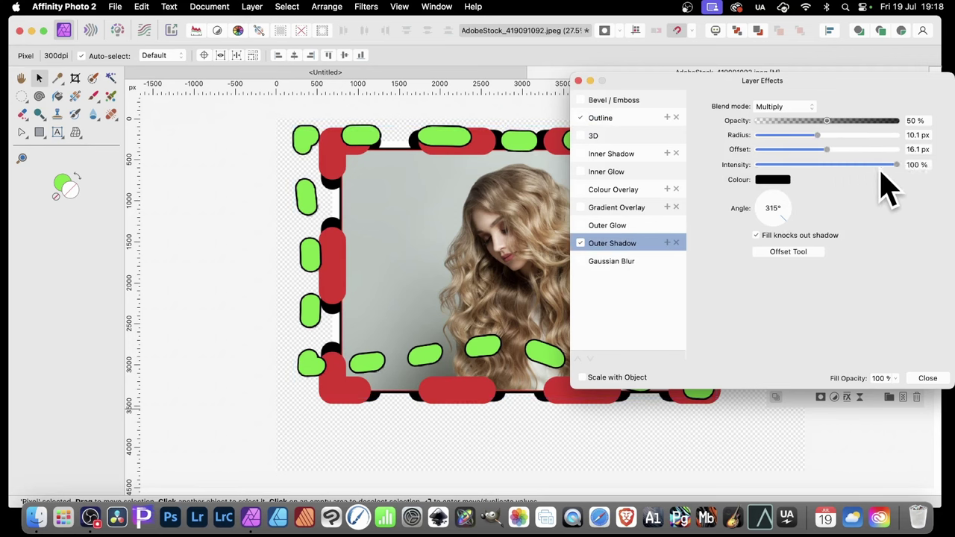
{"action": "left_click_drag", "start_coordinate": [828, 150], "coordinate": [881, 135]}
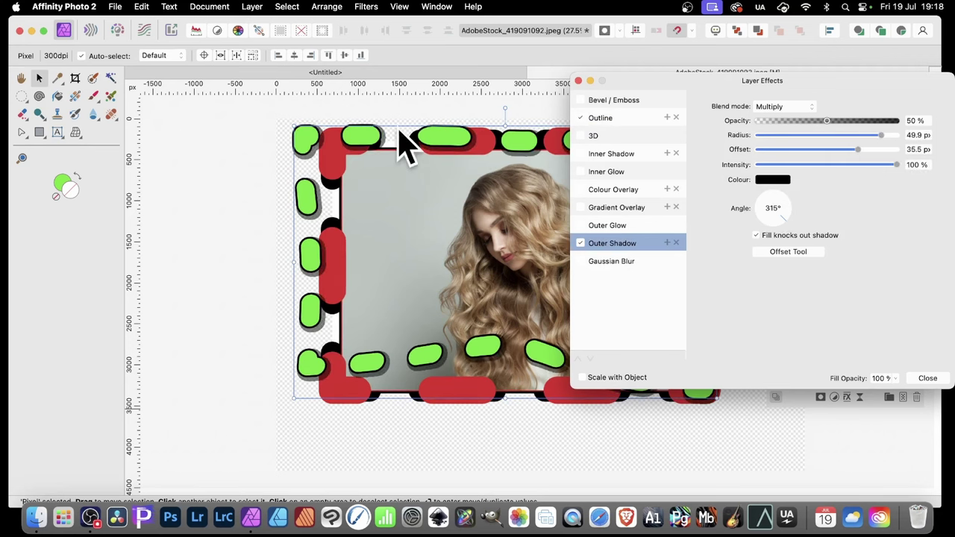
{"action": "left_click", "coordinate": [927, 378]}
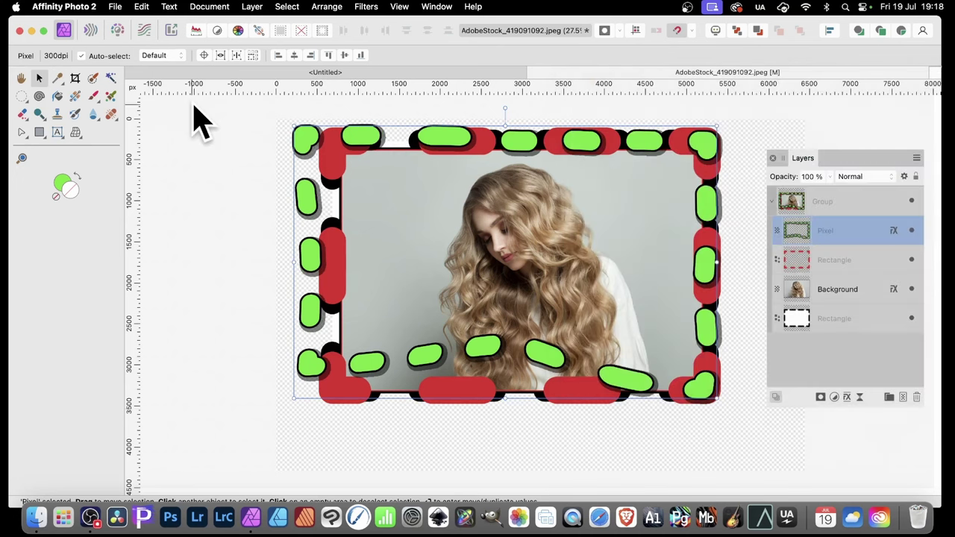